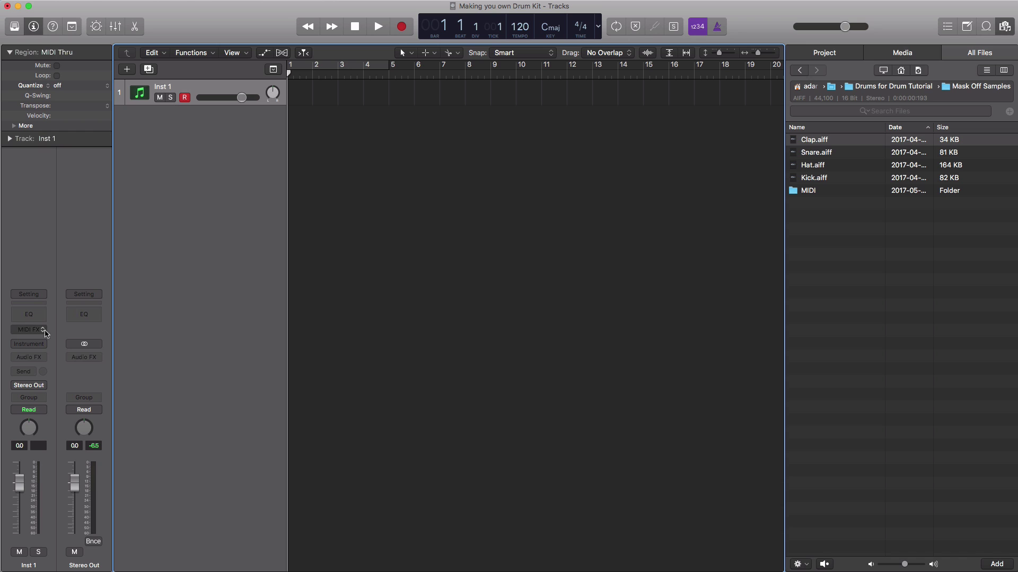
# - Load a stereo EXS24 sampler on the Inst 1 track and move its window to the centre
pyautogui.click(35, 344)
pyautogui.moveTo(45, 366)
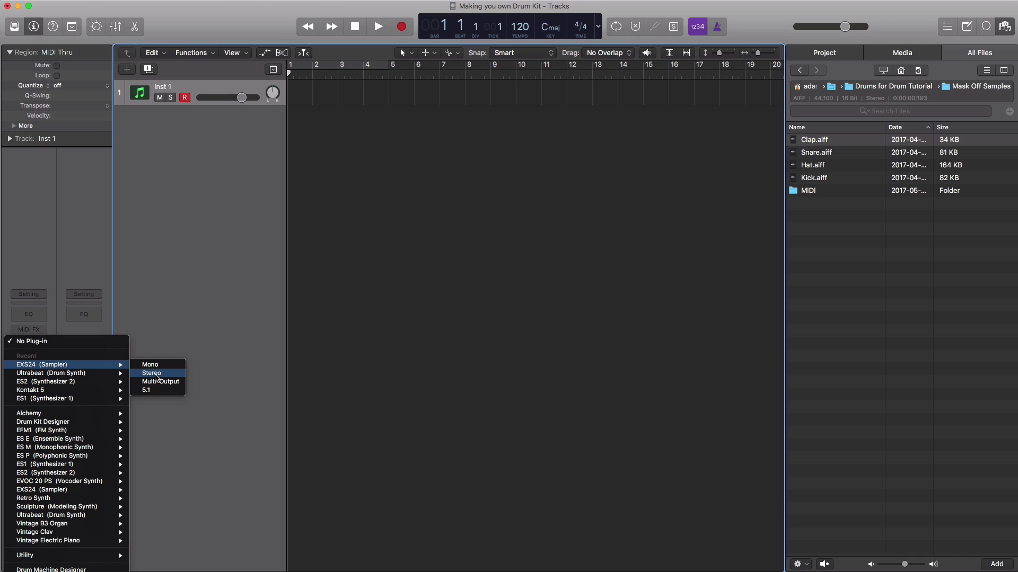
pyautogui.click(151, 374)
pyautogui.moveTo(209, 63); pyautogui.dragTo(559, 152)
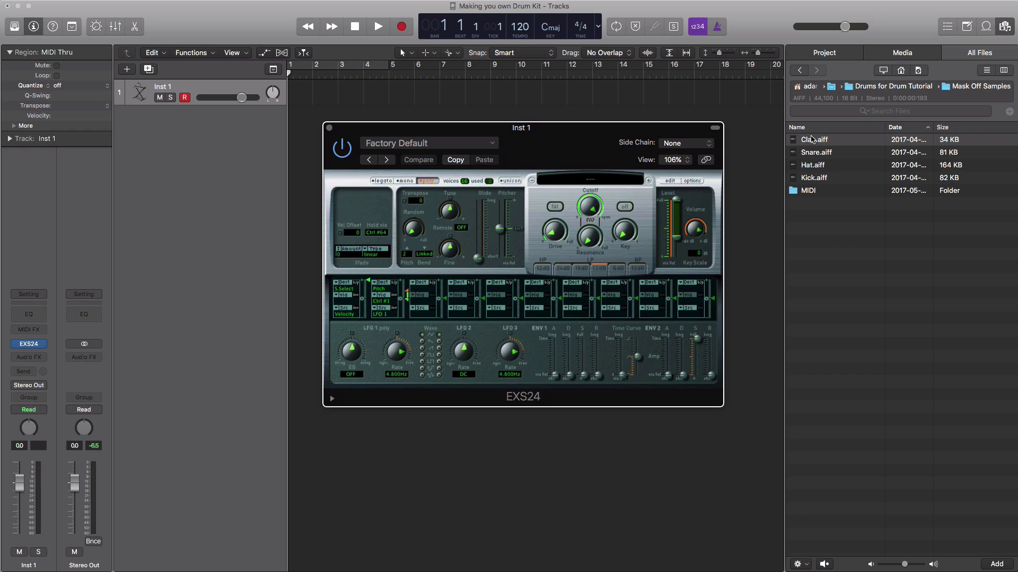
# - Preview the Clap, Snare, Hat and Kick samples in the All Files browser
pyautogui.click(815, 142)
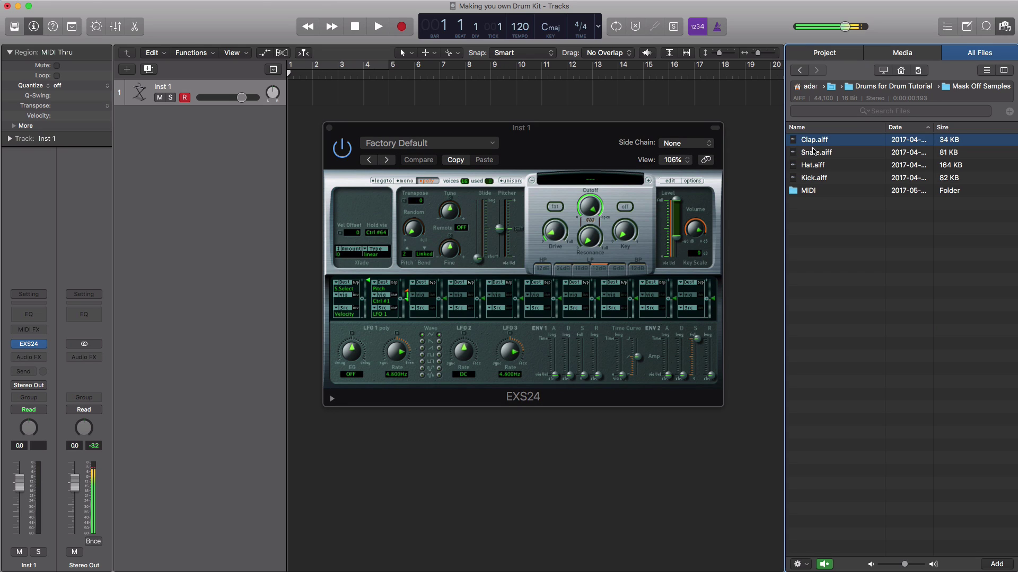
pyautogui.click(816, 154)
pyautogui.click(825, 166)
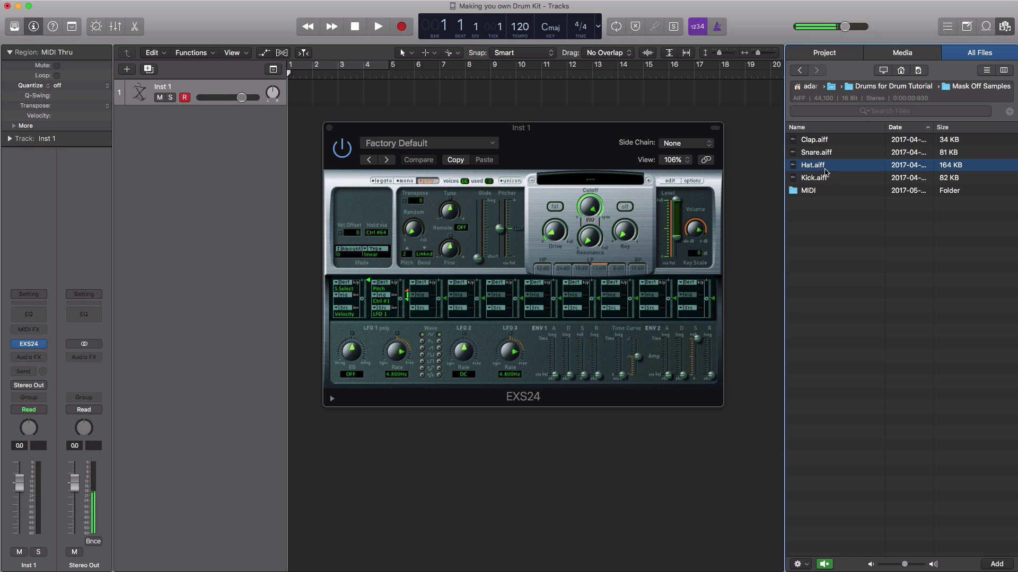
pyautogui.click(816, 179)
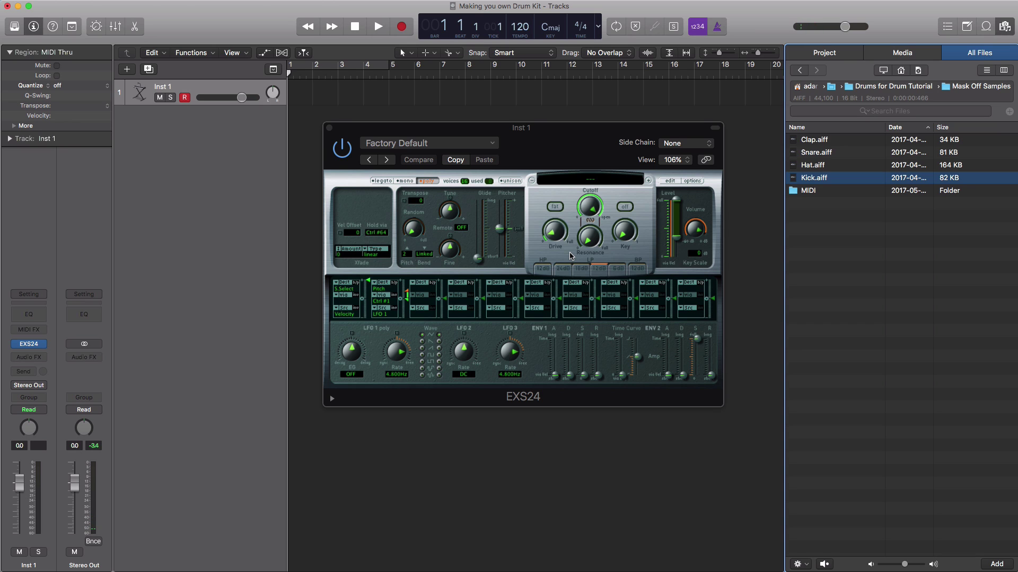
# - In the EXS24 instrument editor, map Kick.aiff to C1 and play it to test
pyautogui.click(668, 182)
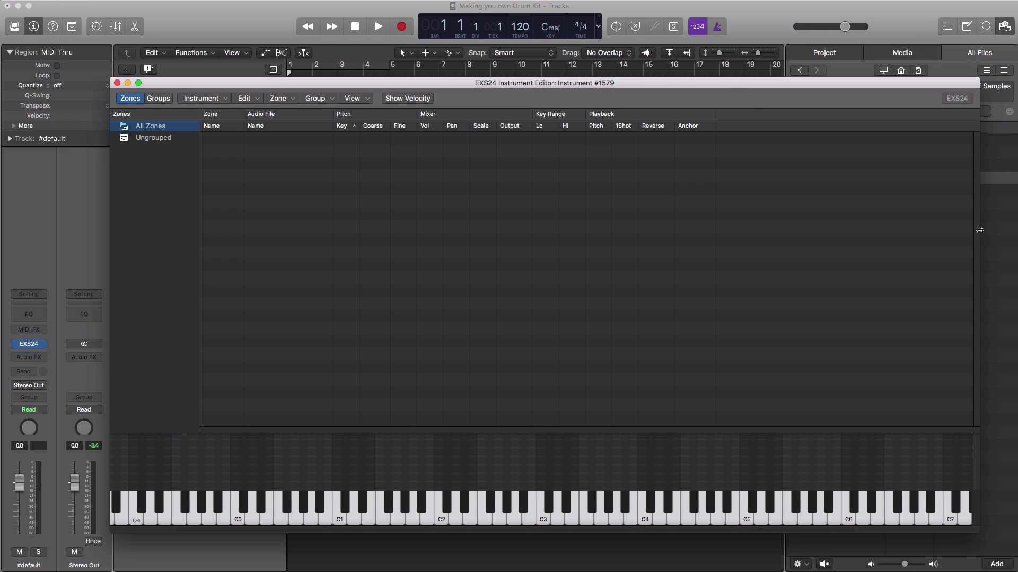
pyautogui.moveTo(979, 229); pyautogui.dragTo(763, 228)
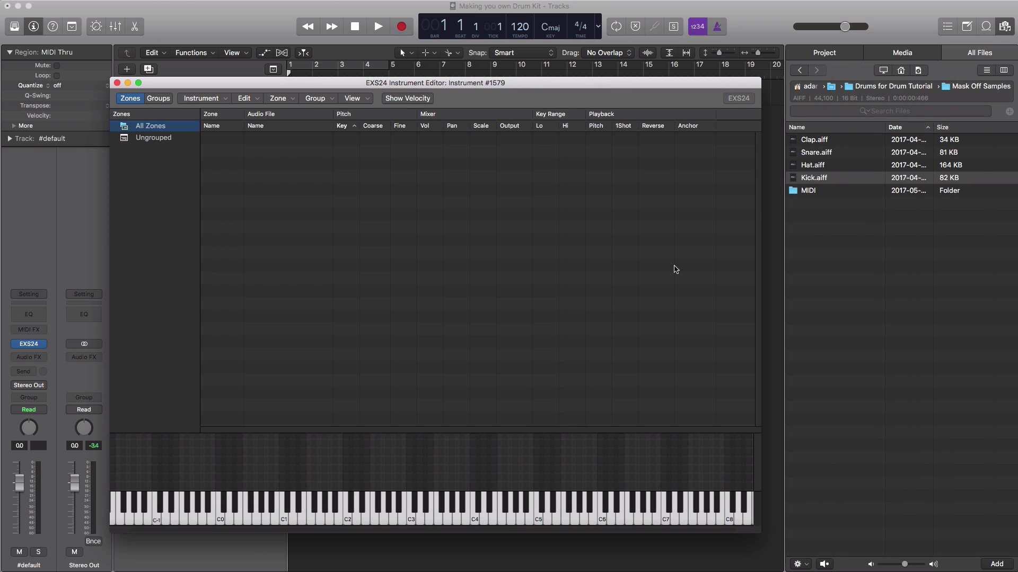
pyautogui.moveTo(809, 180); pyautogui.dragTo(280, 520)
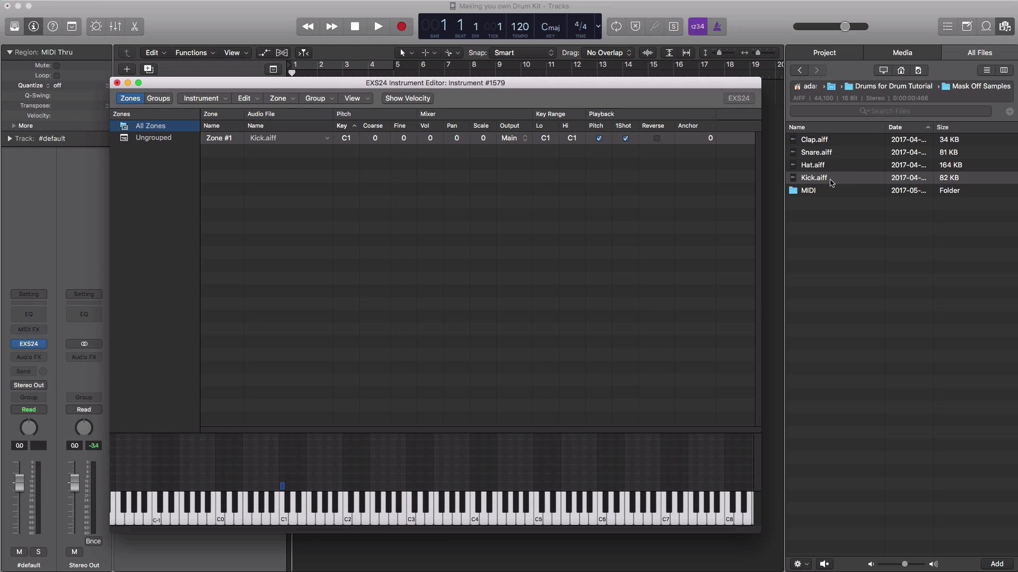
pyautogui.click(284, 522)
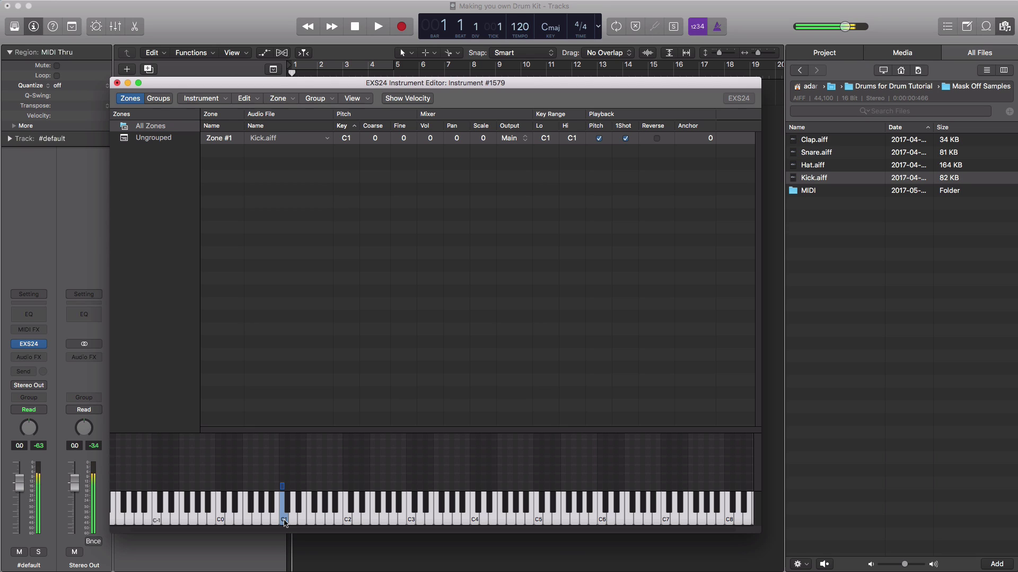
pyautogui.click(284, 522)
# - Map Snare.aiff to C#1 as a second zone and audition it
pyautogui.moveTo(818, 154); pyautogui.dragTo(287, 502)
pyautogui.click(287, 502)
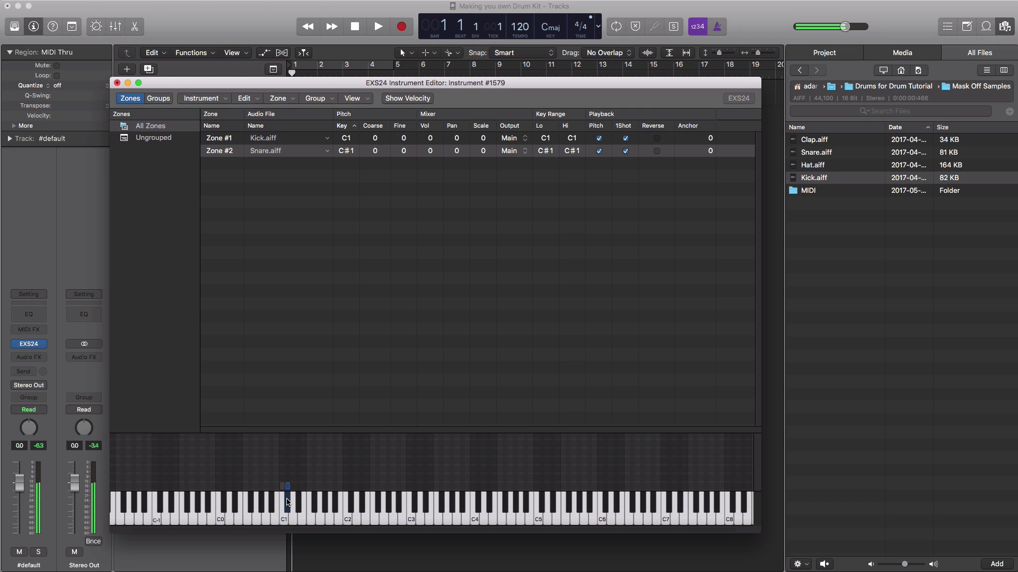
pyautogui.click(286, 501)
pyautogui.click(287, 501)
pyautogui.click(287, 502)
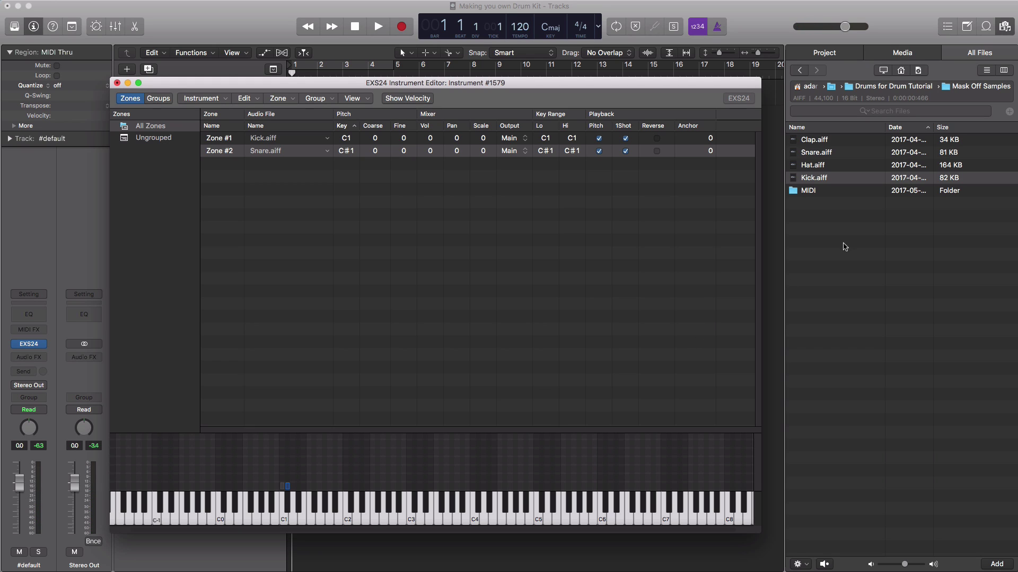
# - Add Clap.aiff on D1 and Hat.aiff on D#1 as contiguous one-key zones, then play both
pyautogui.click(819, 168)
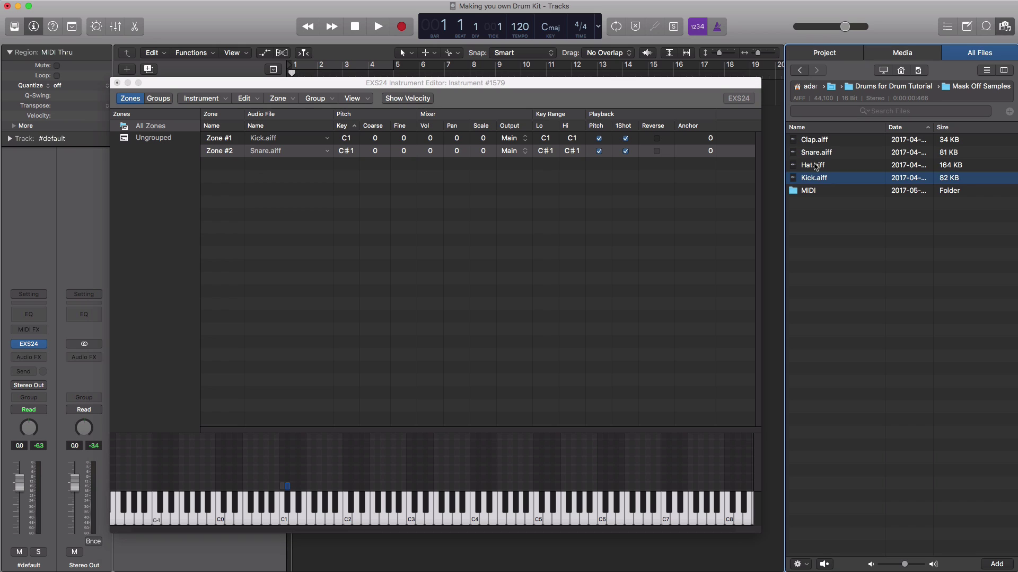
pyautogui.click(816, 165)
pyautogui.keyDown('super'); pyautogui.click(814, 139); pyautogui.keyUp('super')
pyautogui.moveTo(815, 139); pyautogui.dragTo(290, 508)
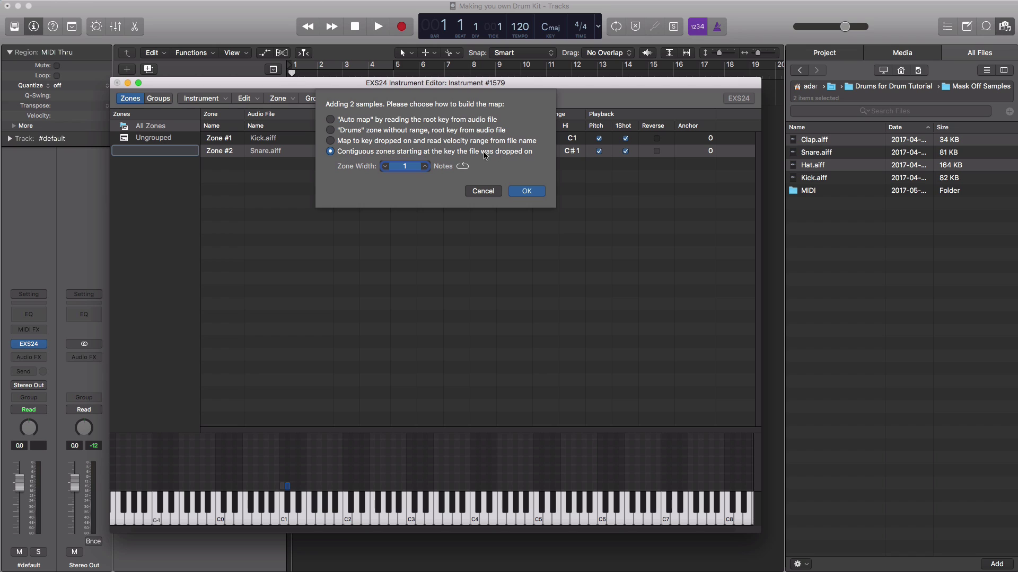
pyautogui.click(529, 194)
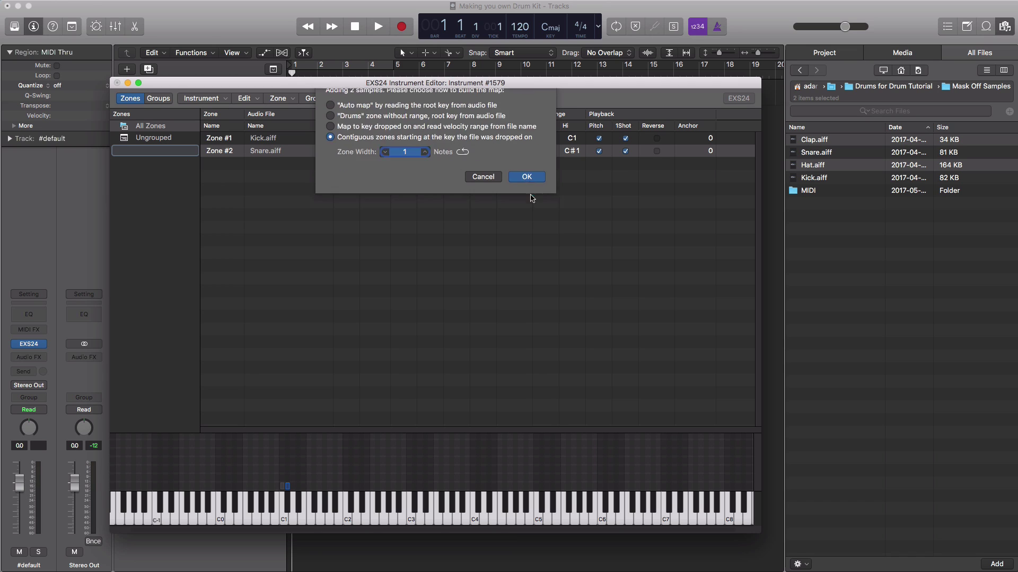
pyautogui.click(291, 510)
pyautogui.click(300, 505)
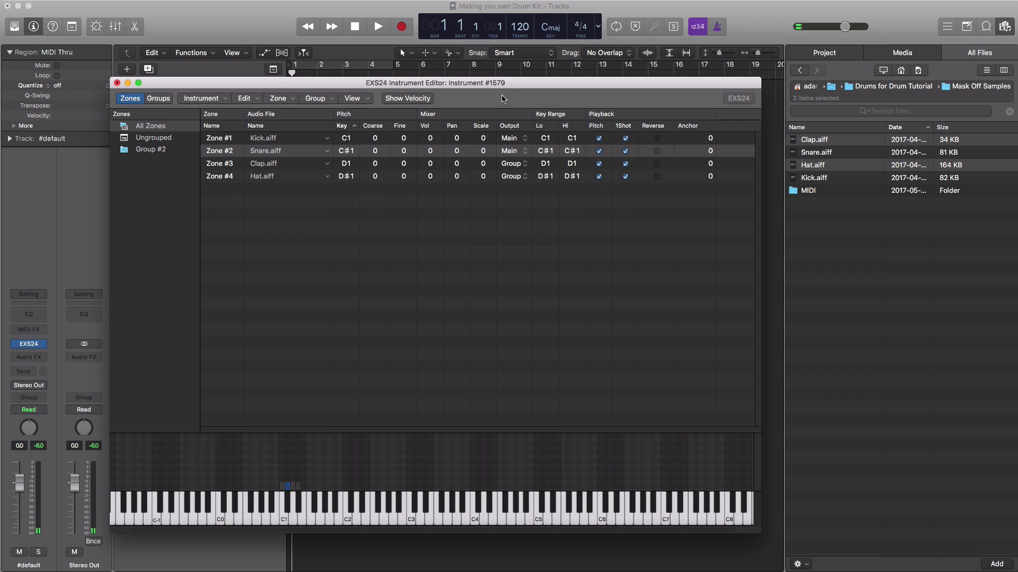
# - Save the sampler instrument as MASK OFF KIT 1 and close the Instrument Editor
pyautogui.moveTo(530, 83); pyautogui.dragTo(534, 82)
pyautogui.click(214, 98)
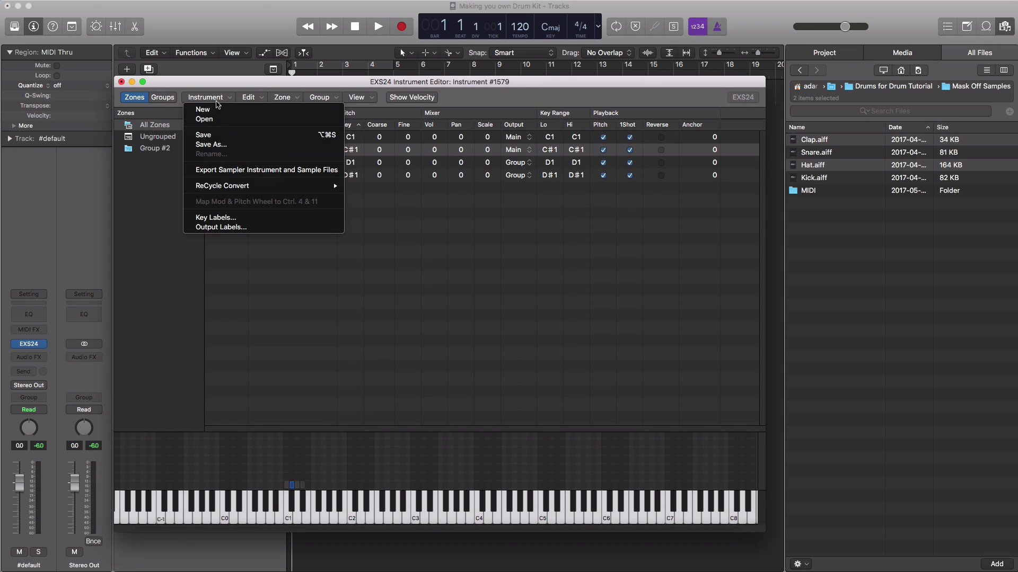
pyautogui.click(212, 136)
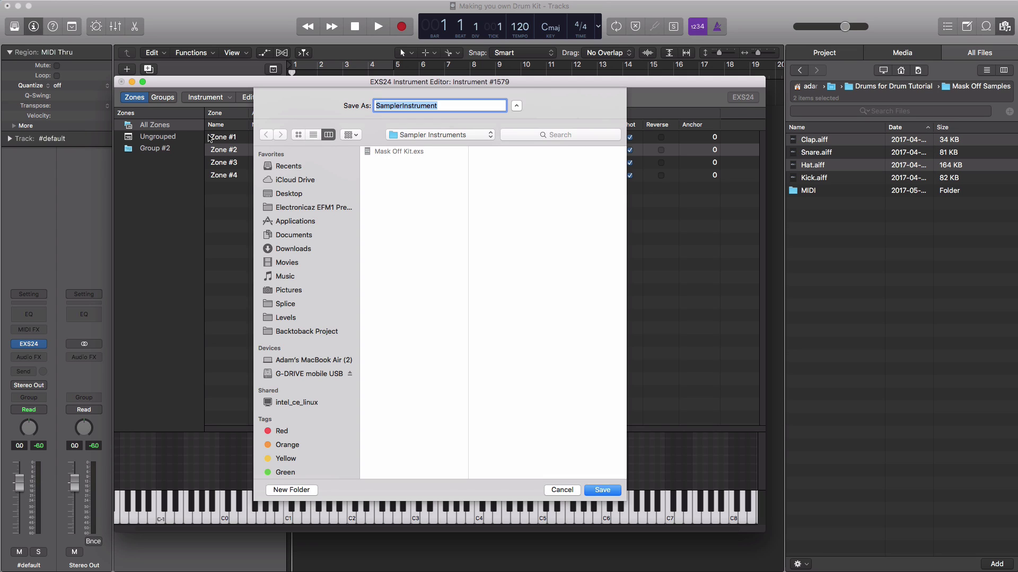
pyautogui.write('MASK OF')
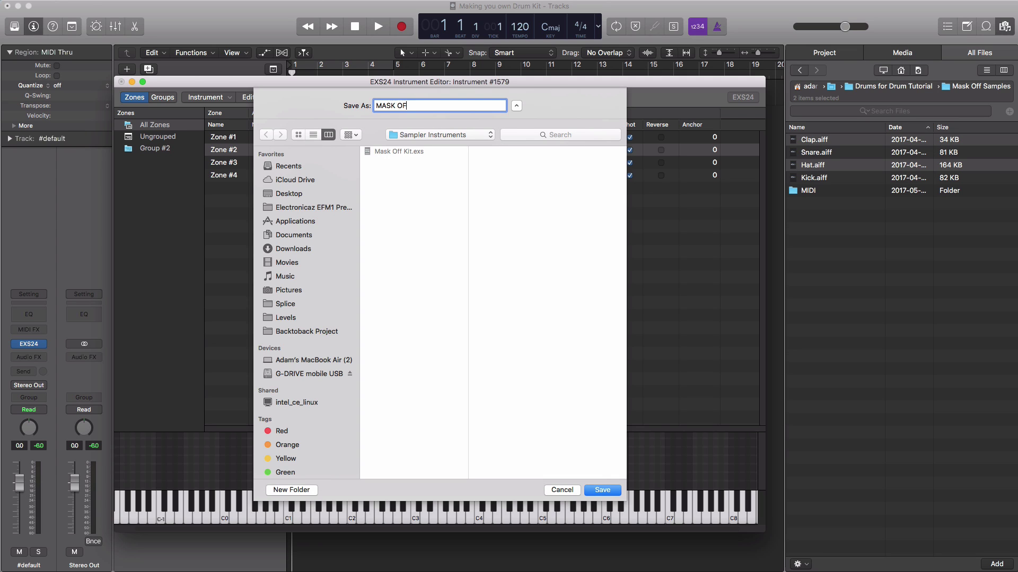
pyautogui.write('F KIT 1')
pyautogui.press('Return')
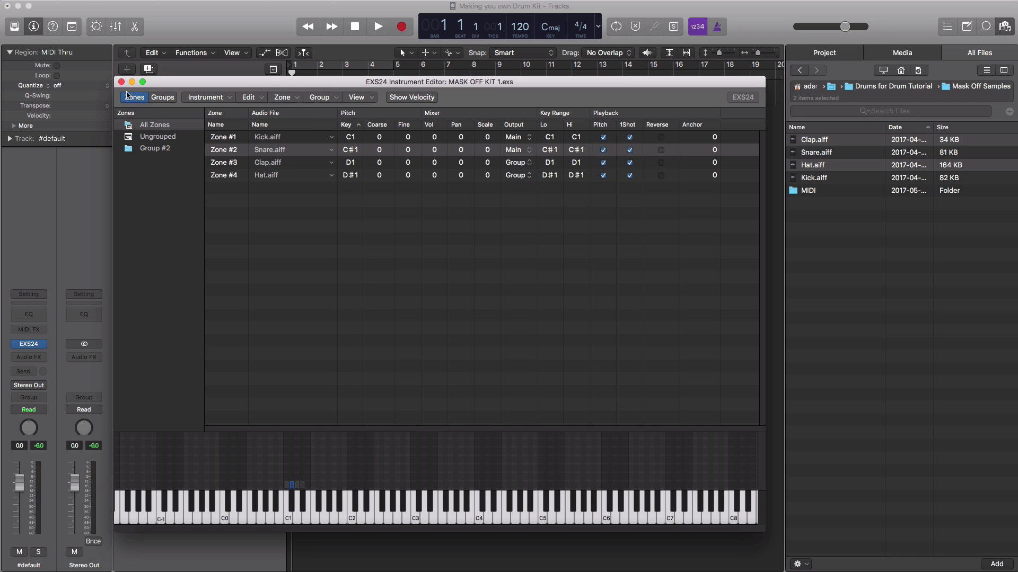
pyautogui.click(121, 83)
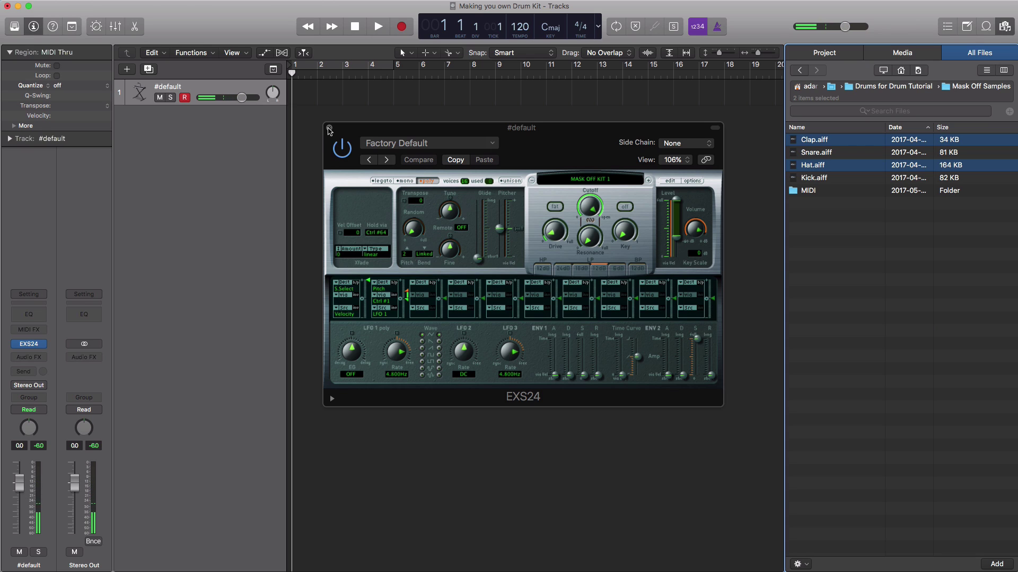
# - Close the sampler window, set a cycle range from bar 6, and rename the track Kick
pyautogui.click(329, 128)
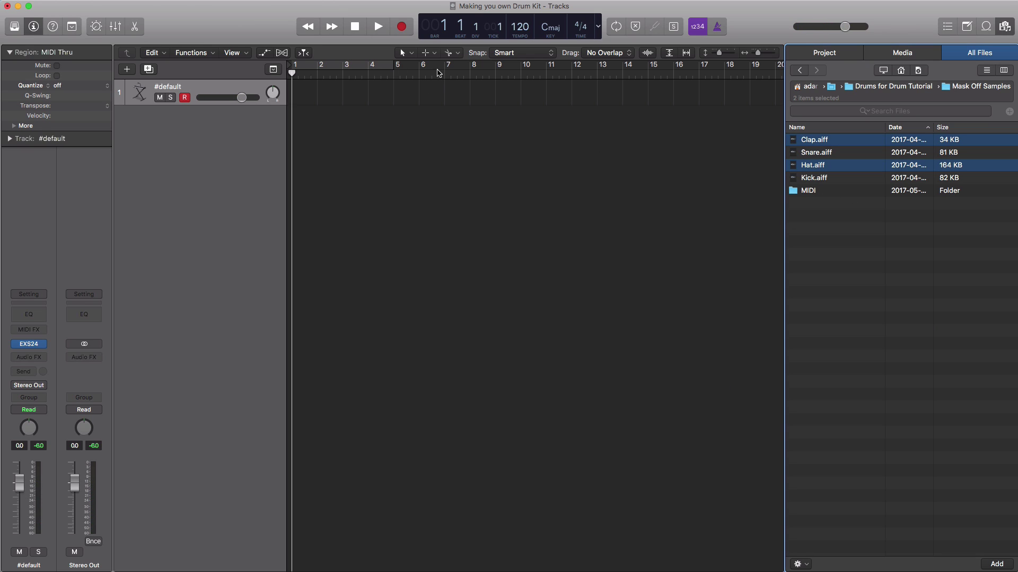
pyautogui.moveTo(423, 68); pyautogui.dragTo(520, 74)
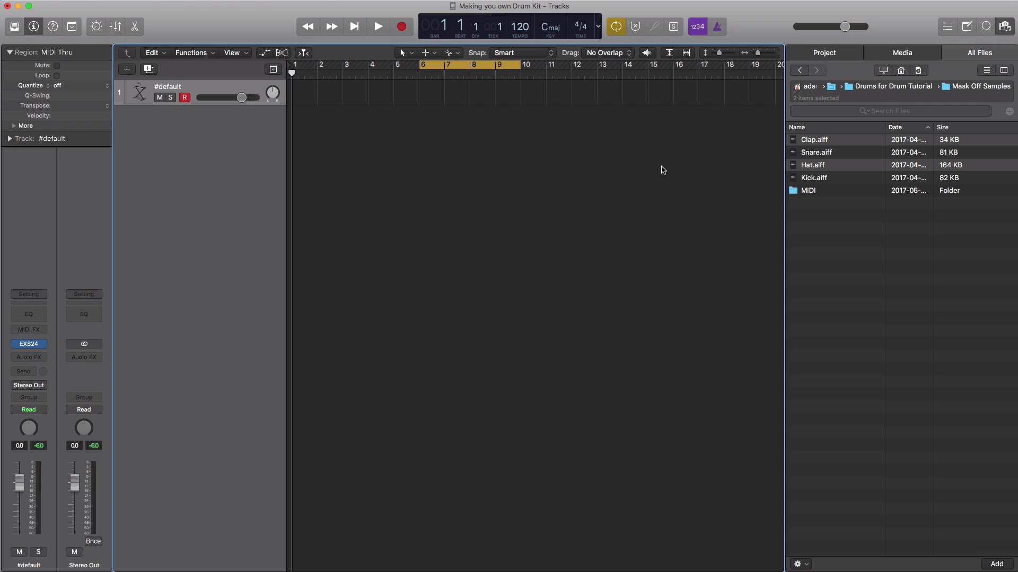
pyautogui.doubleClick(170, 89)
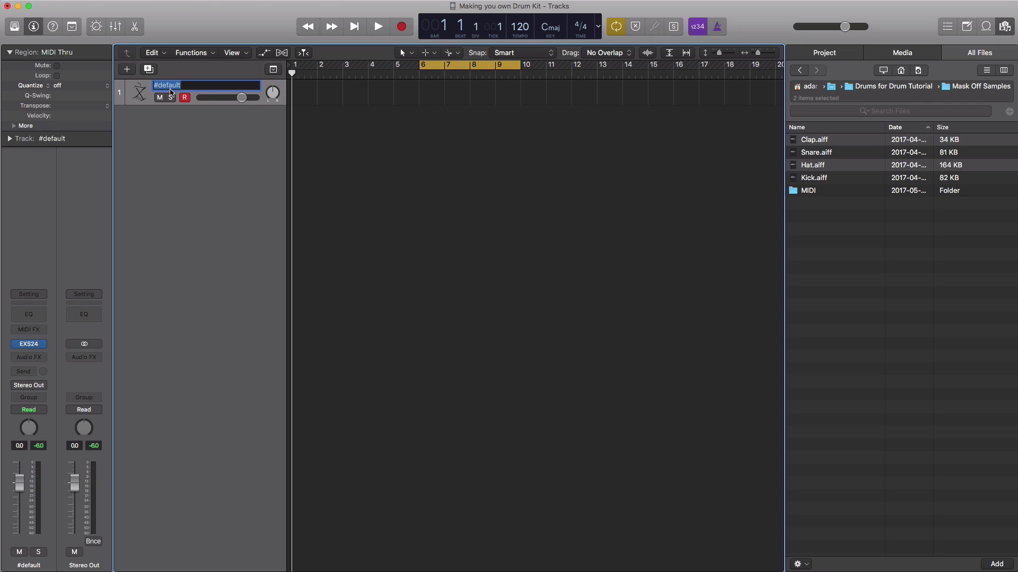
pyautogui.write('Kick')
pyautogui.press('Return')
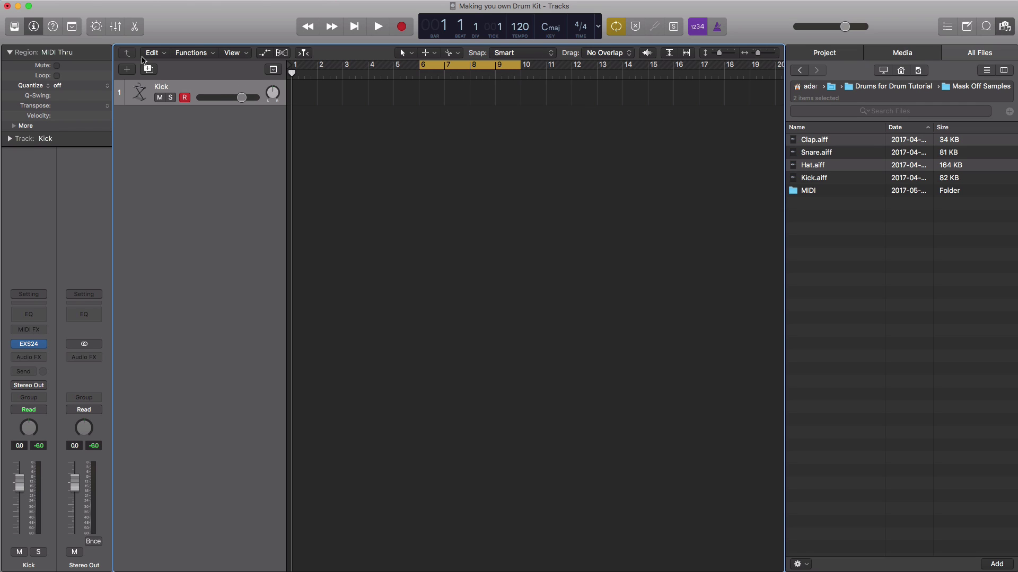
# - Duplicate the Kick track three times and name the copies Snare, HiHat and Clap
pyautogui.click(148, 69)
pyautogui.click(149, 69)
pyautogui.click(148, 70)
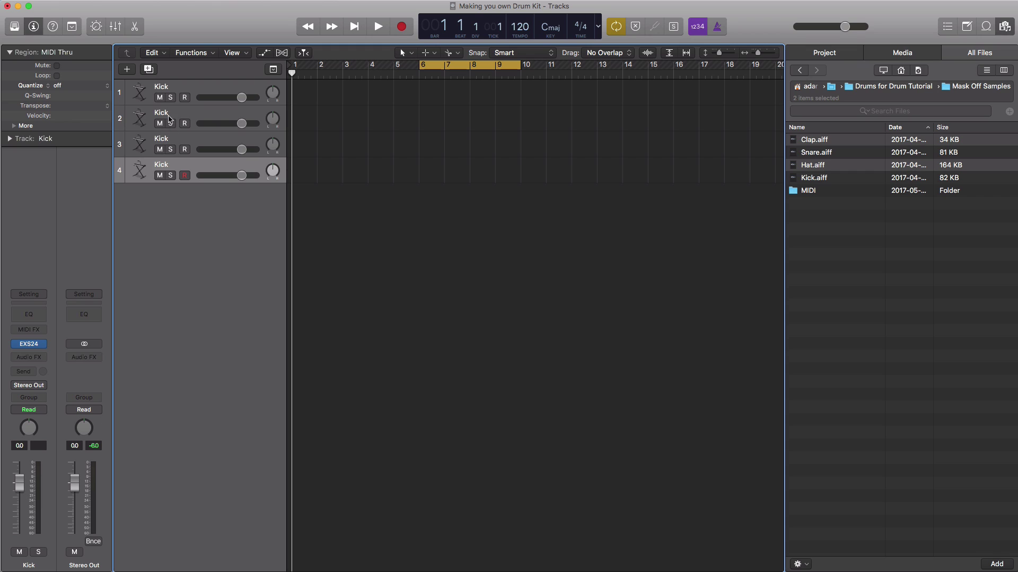
pyautogui.doubleClick(169, 113)
pyautogui.write('Snare')
pyautogui.press('Tab')
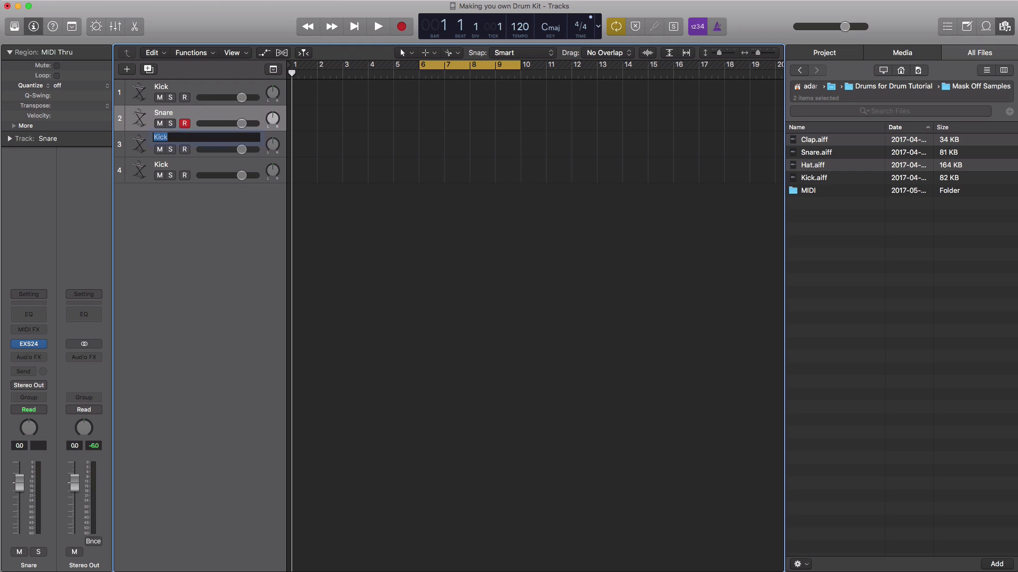
pyautogui.write('HiHat')
pyautogui.press('Tab')
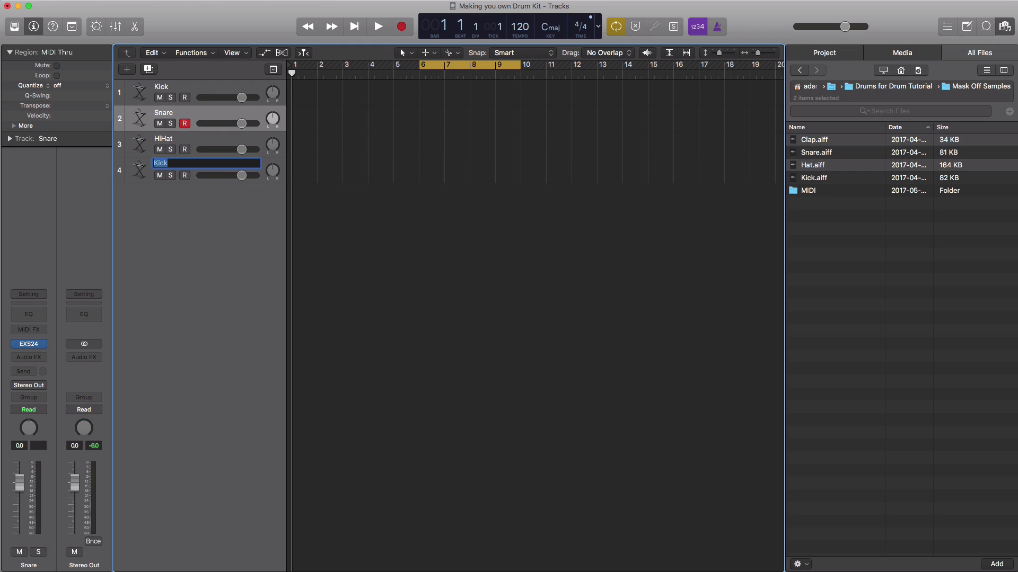
pyautogui.write('Clap')
pyautogui.press('Return')
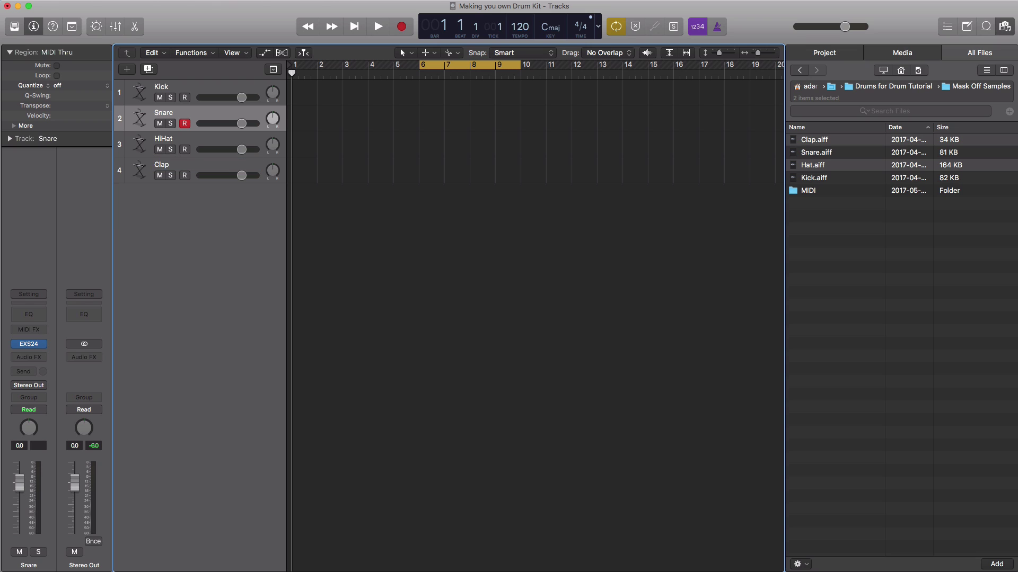
# - Import HiHats (Pattern 1).mid and Kick (Pattern 1).mid at bar 6, including their tempo
pyautogui.doubleClick(809, 191)
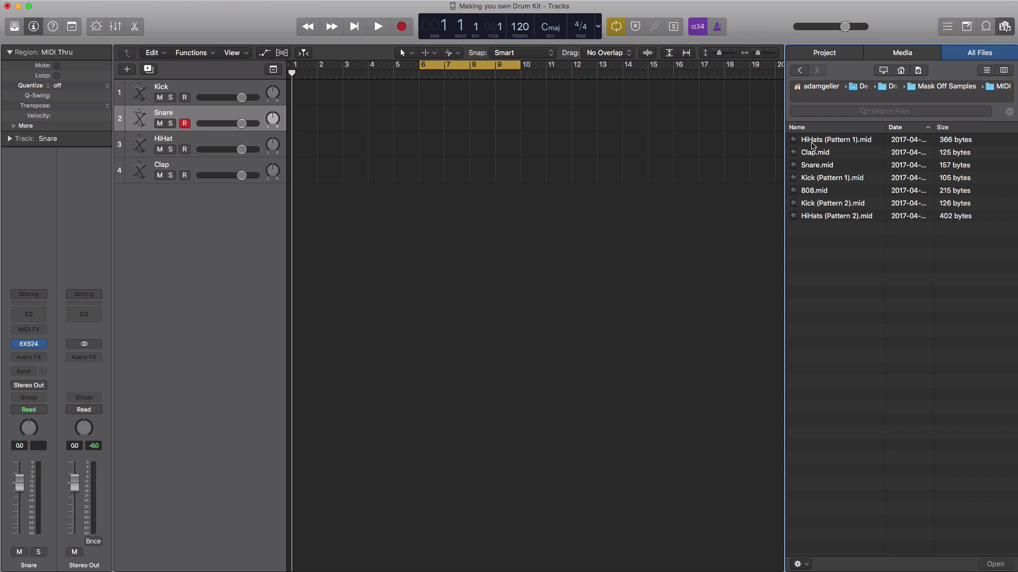
pyautogui.moveTo(814, 144); pyautogui.dragTo(422, 155)
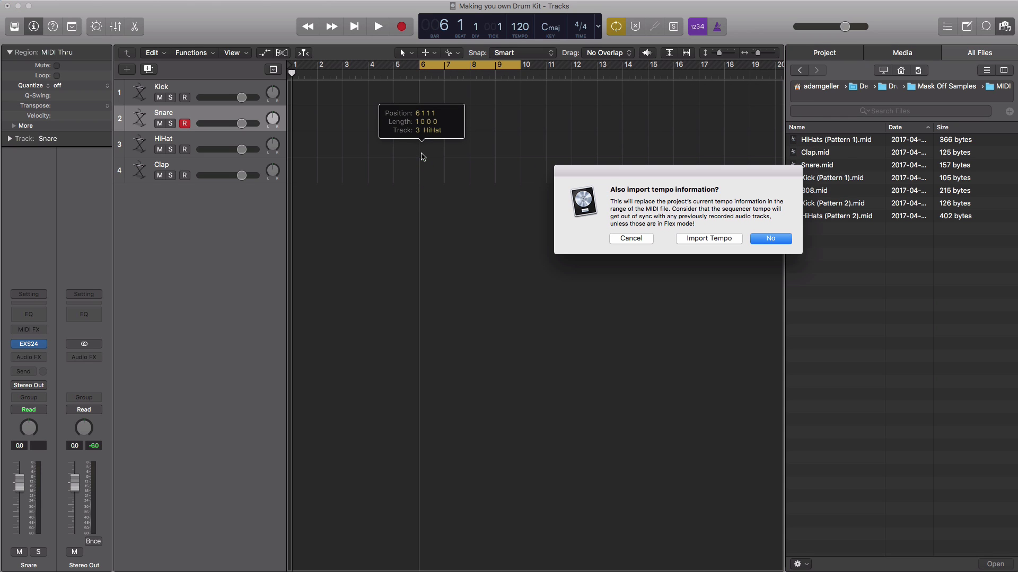
pyautogui.click(730, 238)
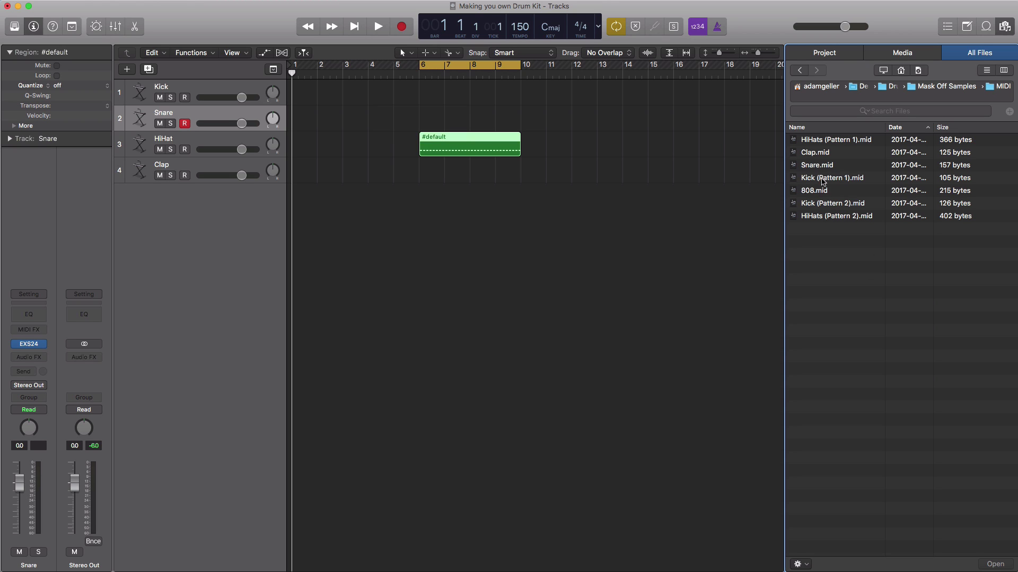
pyautogui.moveTo(822, 178); pyautogui.dragTo(422, 99)
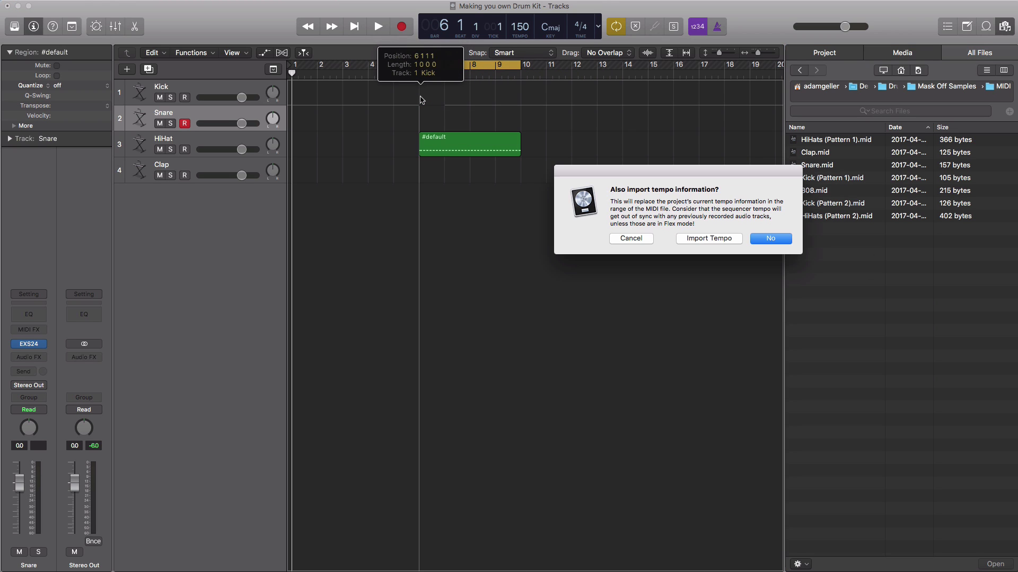
pyautogui.click(699, 239)
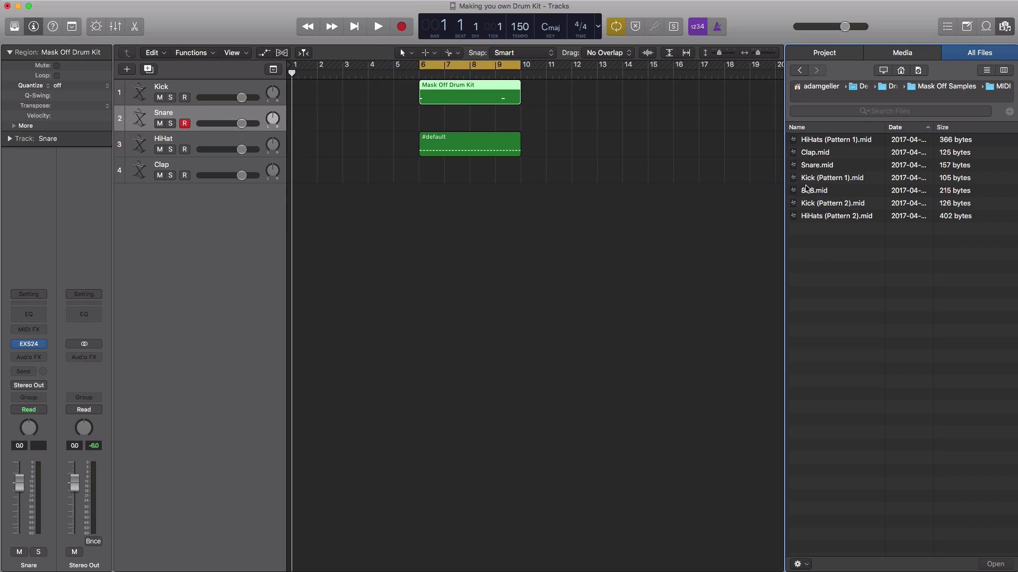
# - Import Snare.mid and Clap.mid onto their tracks at bar 6, then zoom in on the regions
pyautogui.moveTo(814, 166); pyautogui.dragTo(423, 120)
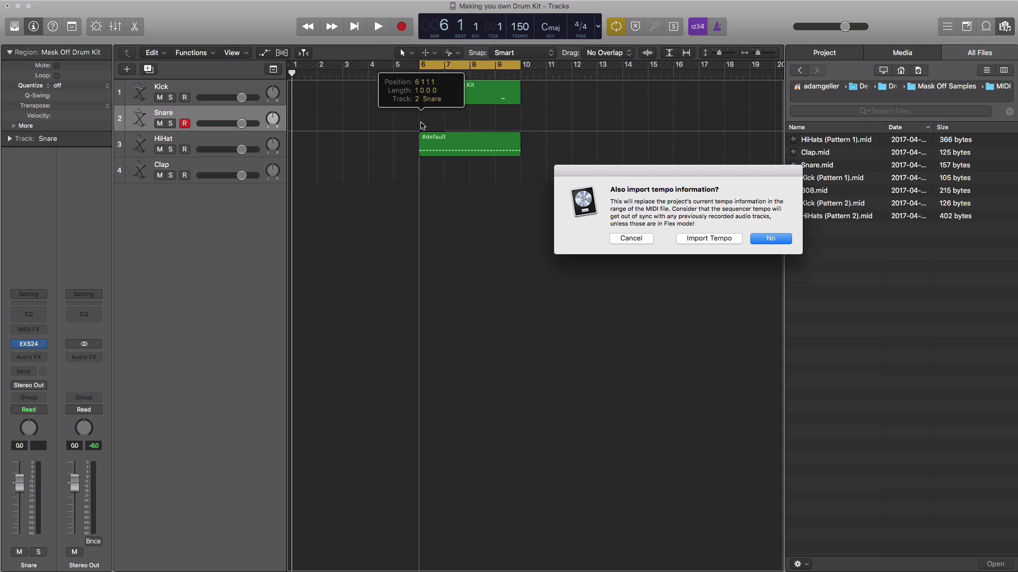
pyautogui.click(724, 240)
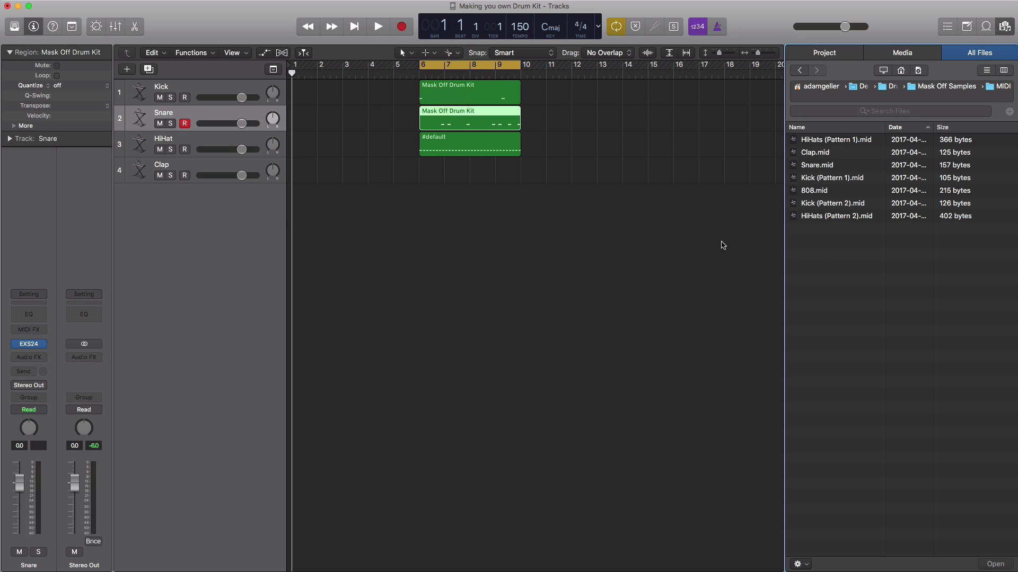
pyautogui.moveTo(811, 153); pyautogui.dragTo(420, 181)
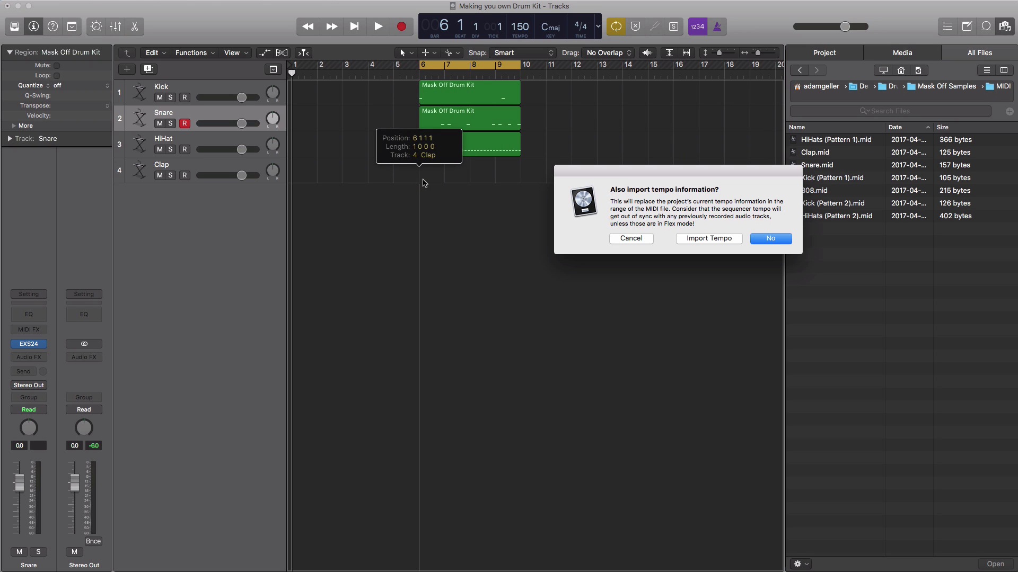
pyautogui.click(720, 242)
pyautogui.keyDown('ctrl'); pyautogui.keyDown('alt'); pyautogui.click(563, 284); pyautogui.keyUp('alt'); pyautogui.keyUp('ctrl')
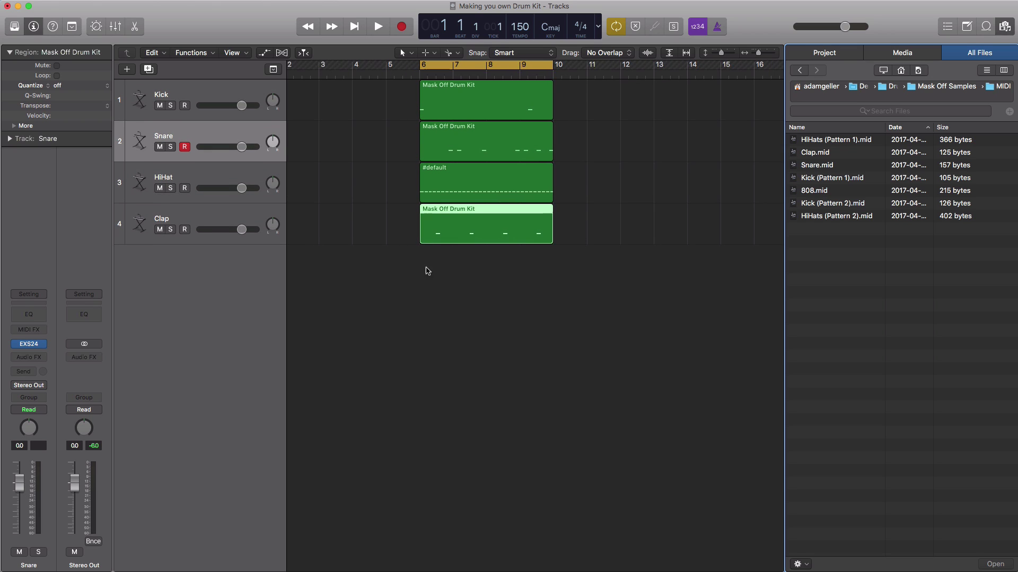
pyautogui.hscroll(-3, 432, 170)
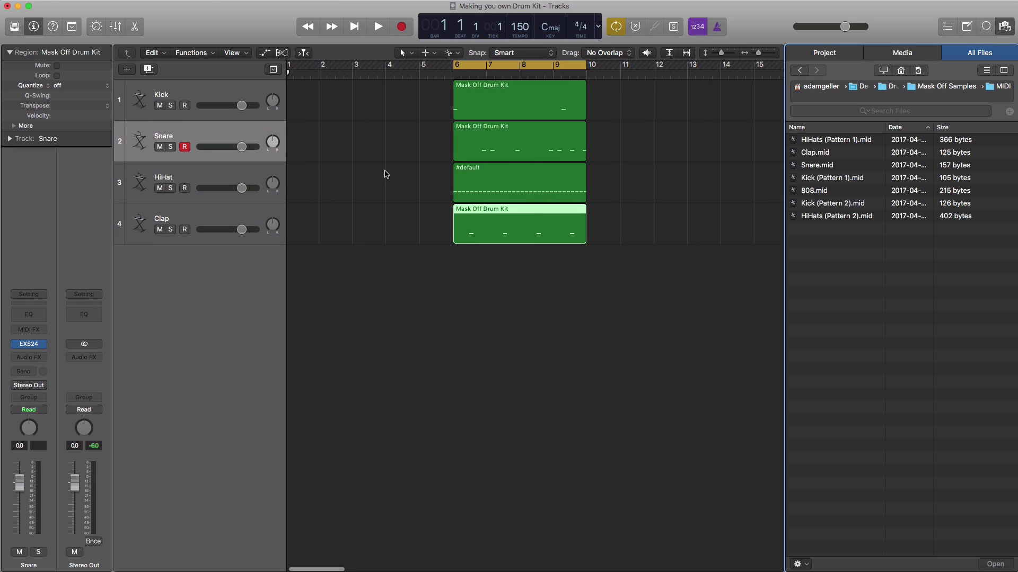
# - Solo the Kick track, open its region in the Piano Roll, and play from bar 6
pyautogui.click(173, 106)
pyautogui.doubleClick(479, 98)
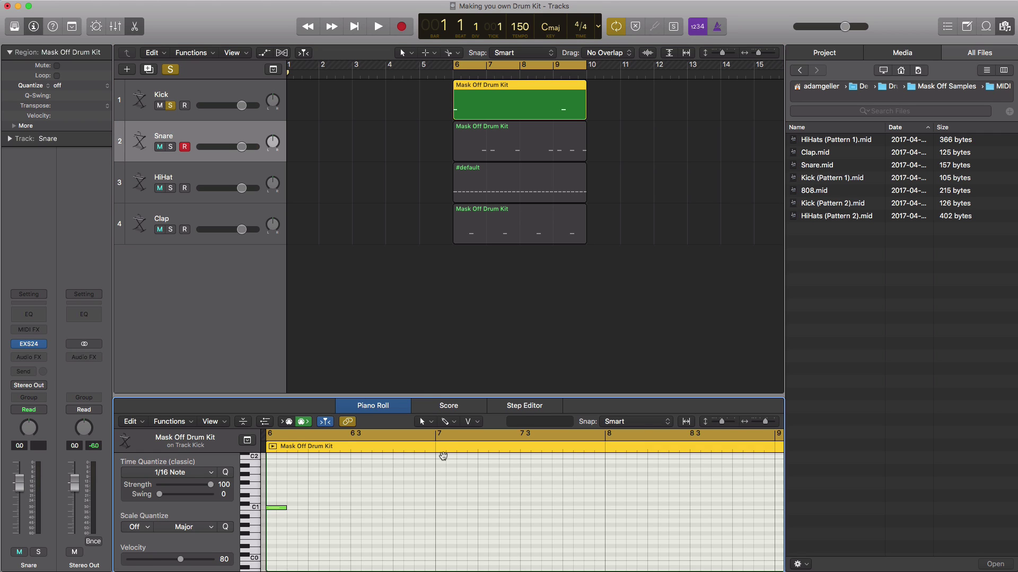
pyautogui.scroll(-3, 443, 456)
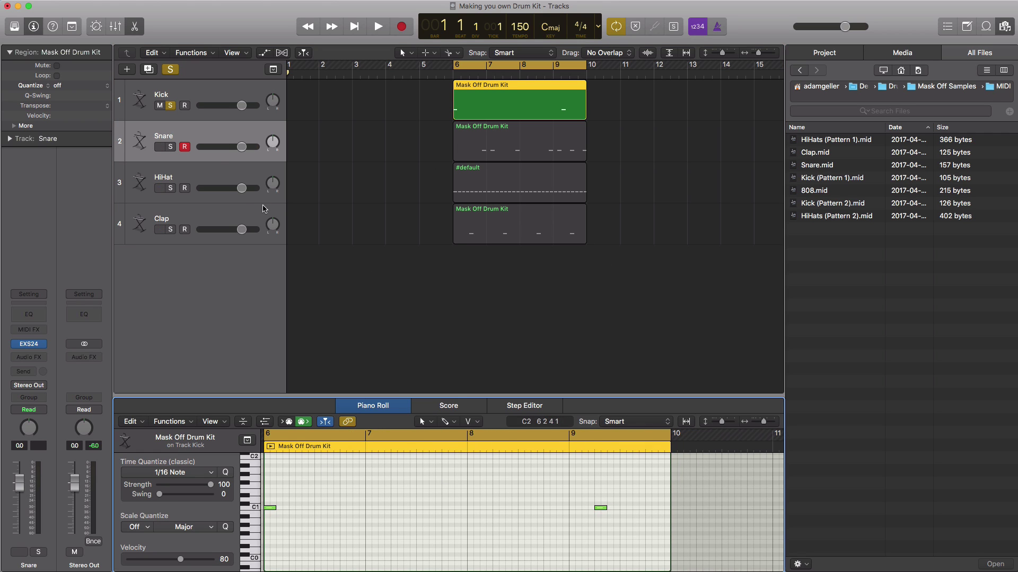
pyautogui.press('space')
# - Solo Snare and move its seven notes to C#1, then play the result
pyautogui.press('space')
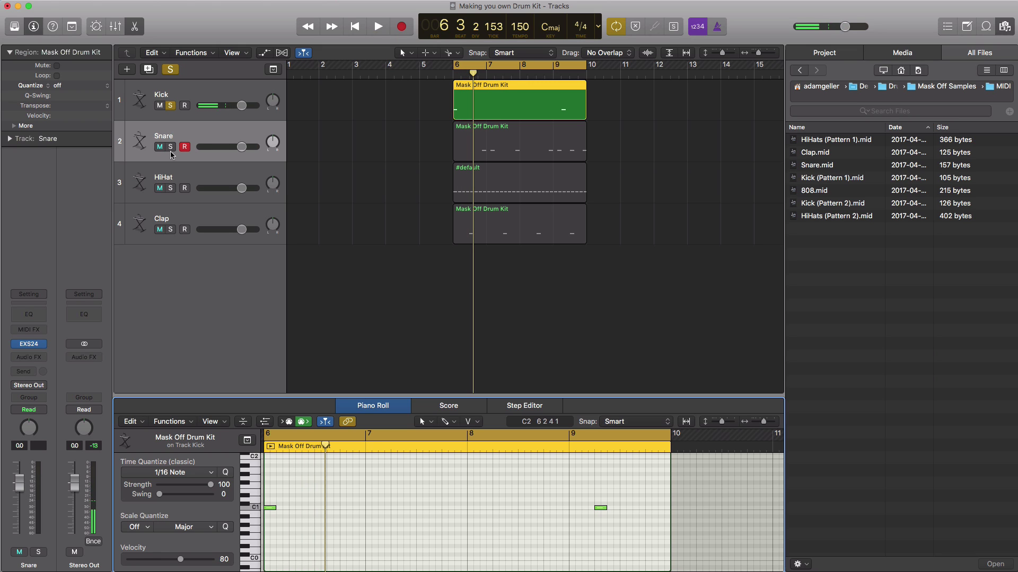
pyautogui.click(171, 147)
pyautogui.press('space')
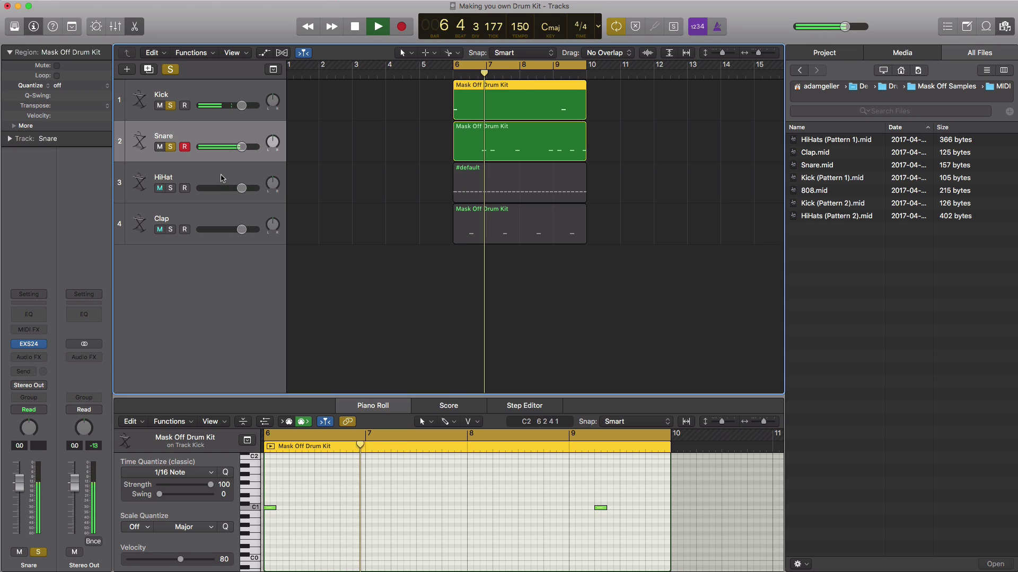
pyautogui.press('space')
pyautogui.click(556, 151)
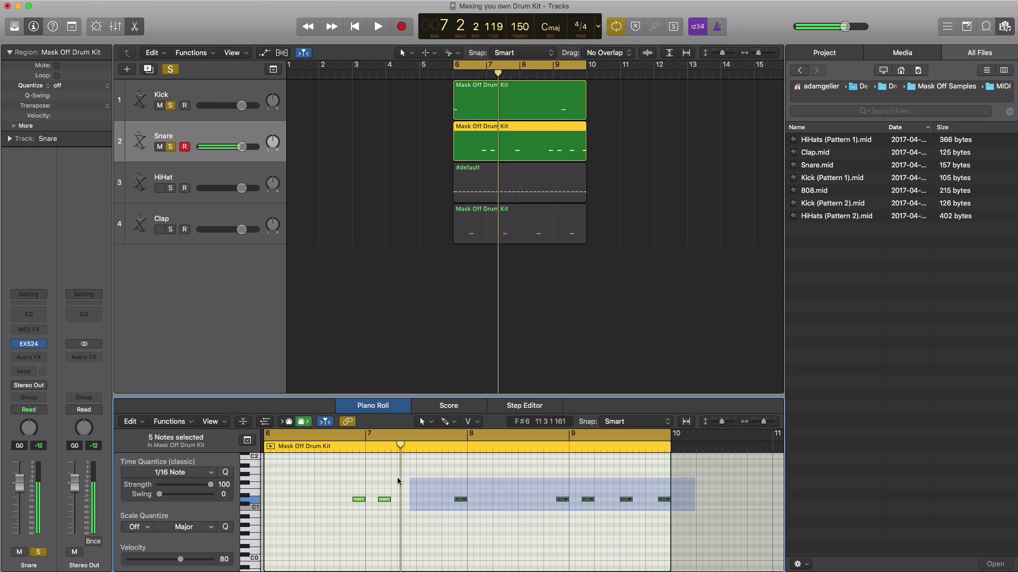
pyautogui.moveTo(398, 481); pyautogui.dragTo(357, 503)
pyautogui.press('space')
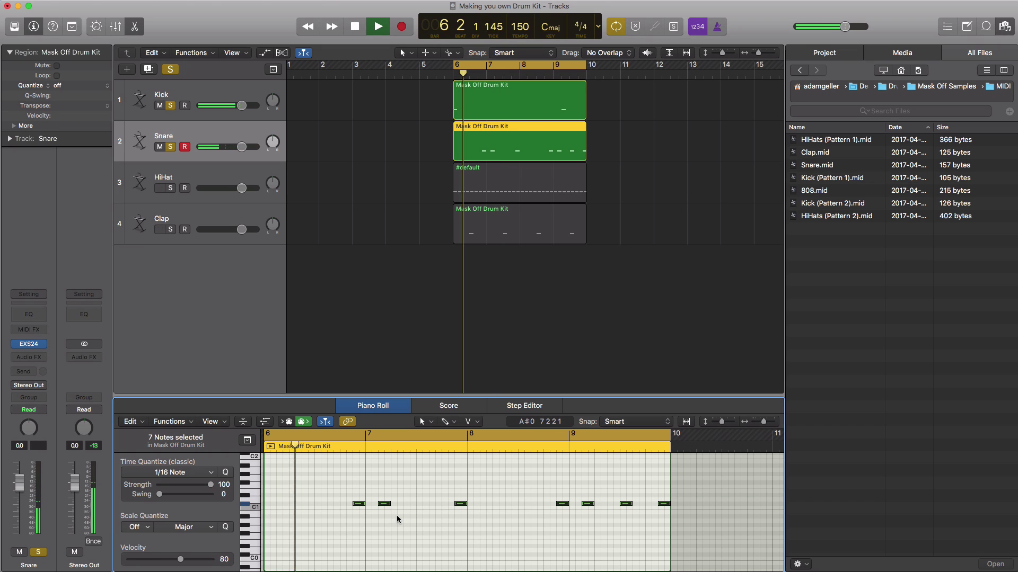
pyautogui.press('space')
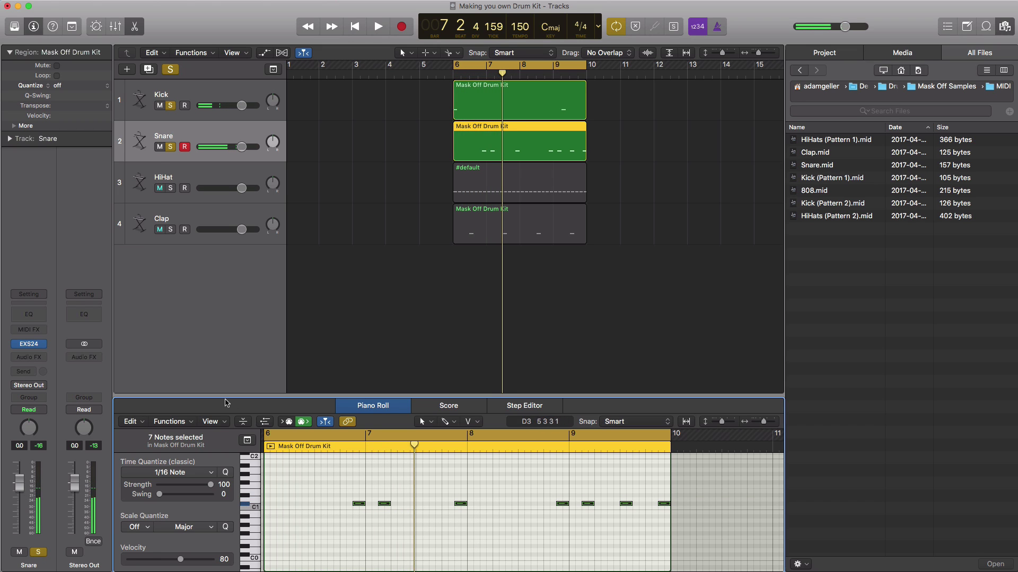
# - Solo the HiHat track and play it along with kick and snare
pyautogui.click(164, 178)
pyautogui.click(170, 188)
pyautogui.press('space')
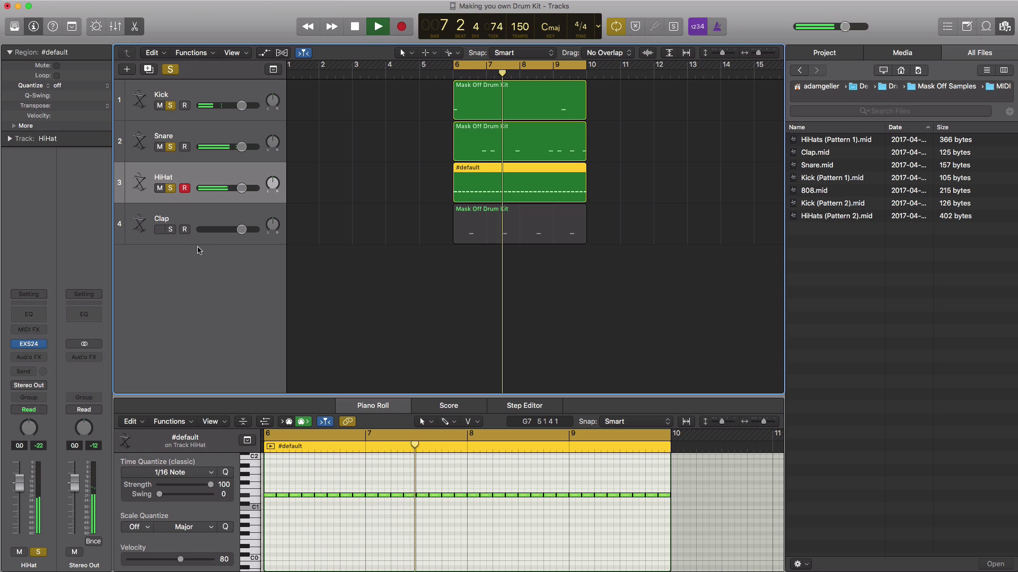
pyautogui.press('space')
# - Solo Clap, select its four notes in the Piano Roll, and lower its volume to -3.9 dB
pyautogui.click(162, 219)
pyautogui.click(170, 229)
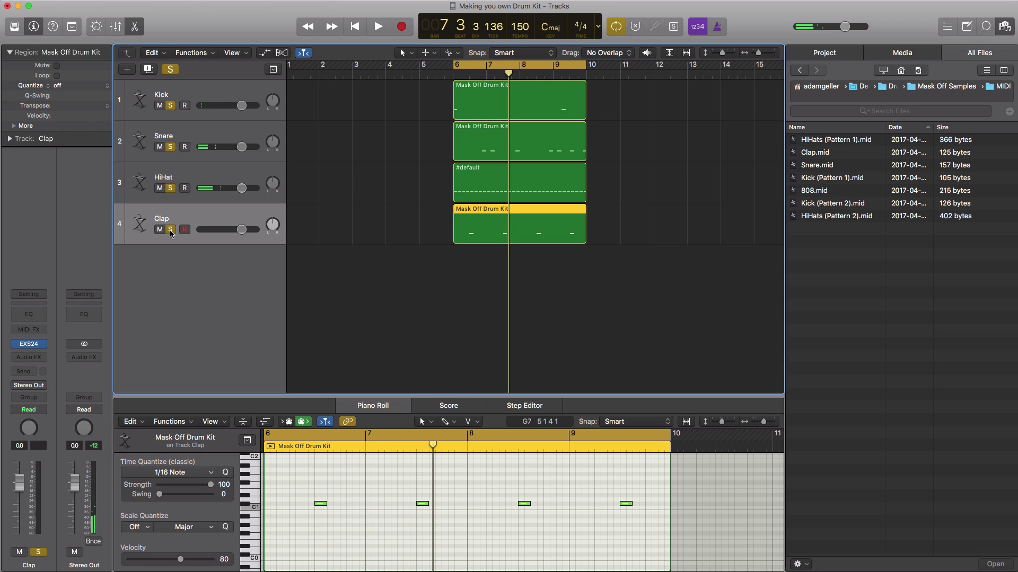
pyautogui.press('space')
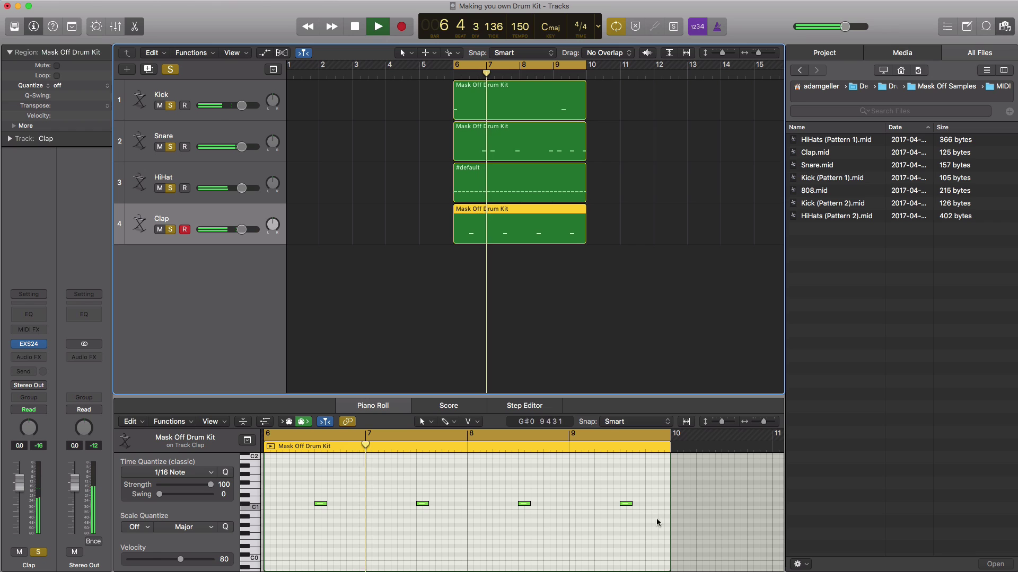
pyautogui.press('space')
pyautogui.moveTo(648, 509); pyautogui.dragTo(321, 500)
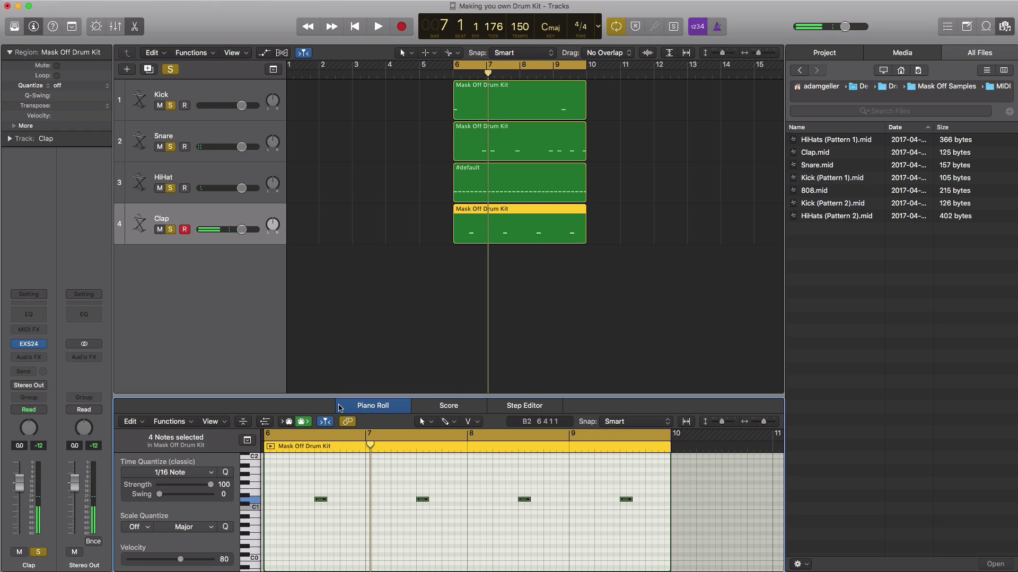
pyautogui.press('space')
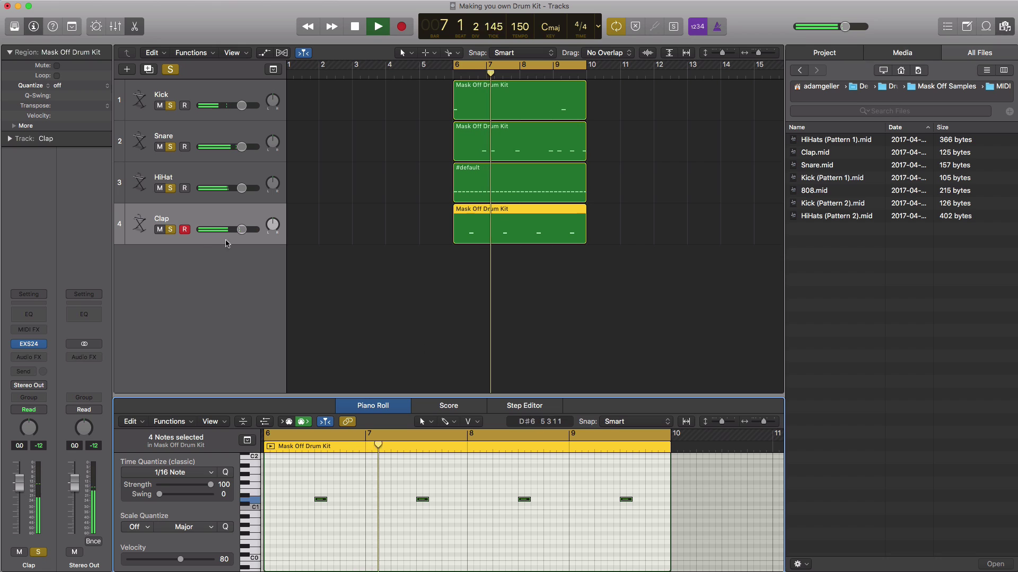
pyautogui.moveTo(241, 229); pyautogui.dragTo(230, 231)
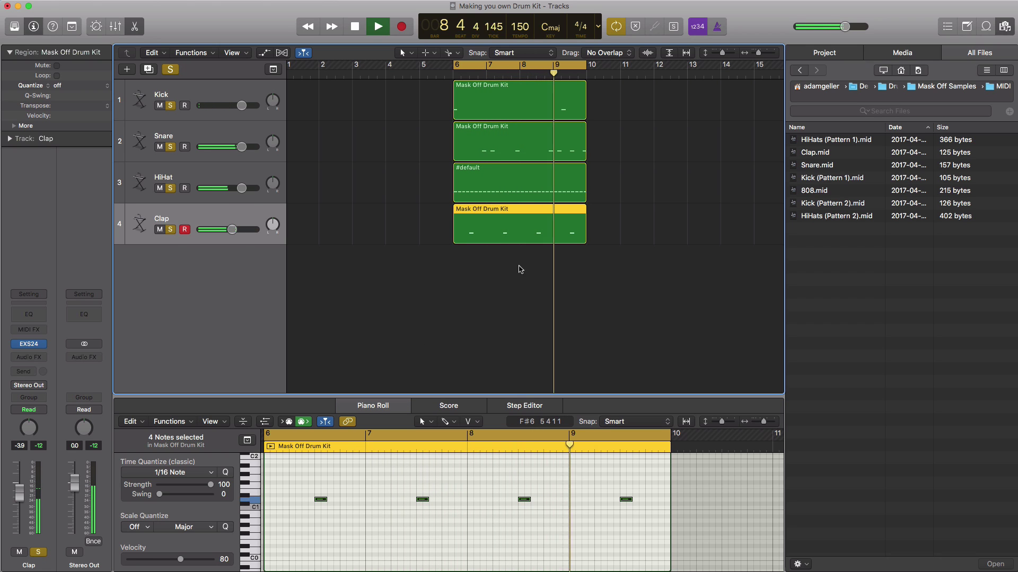
# - Replace the HiHat region with HiHats (Pattern 2).mid at bar 6
pyautogui.click(631, 197)
pyautogui.press('space')
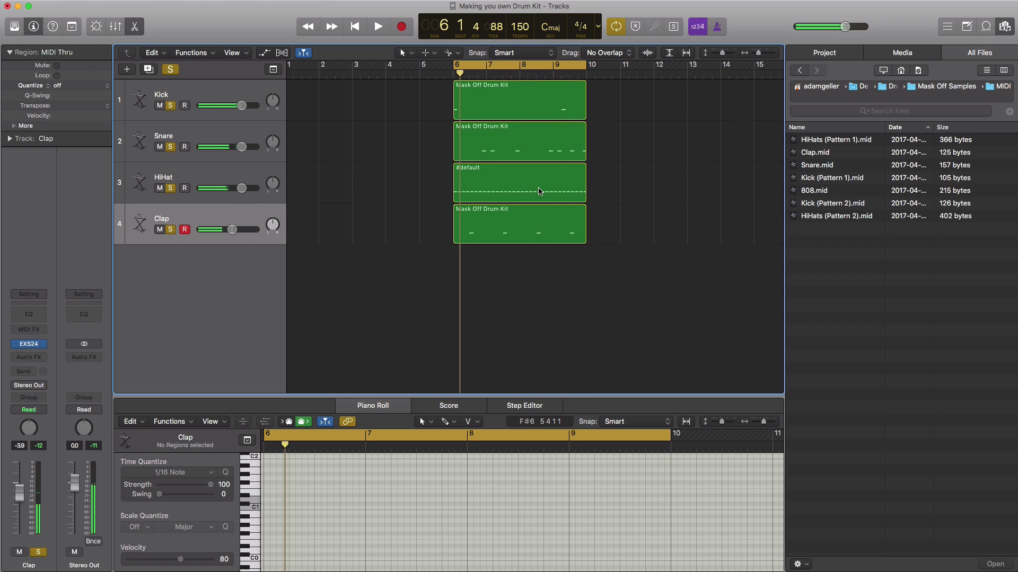
pyautogui.click(561, 197)
pyautogui.press('Delete')
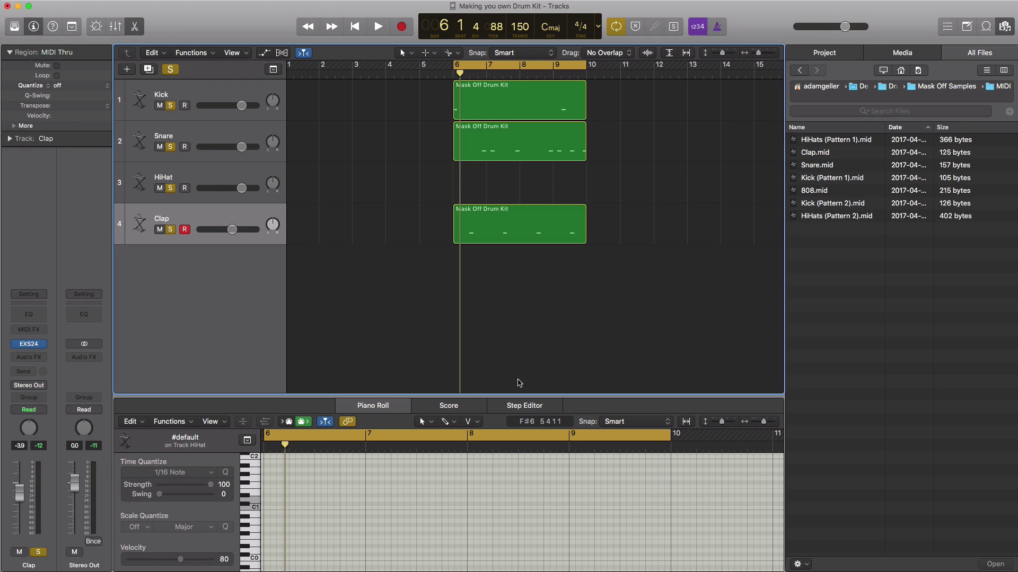
pyautogui.click(507, 226)
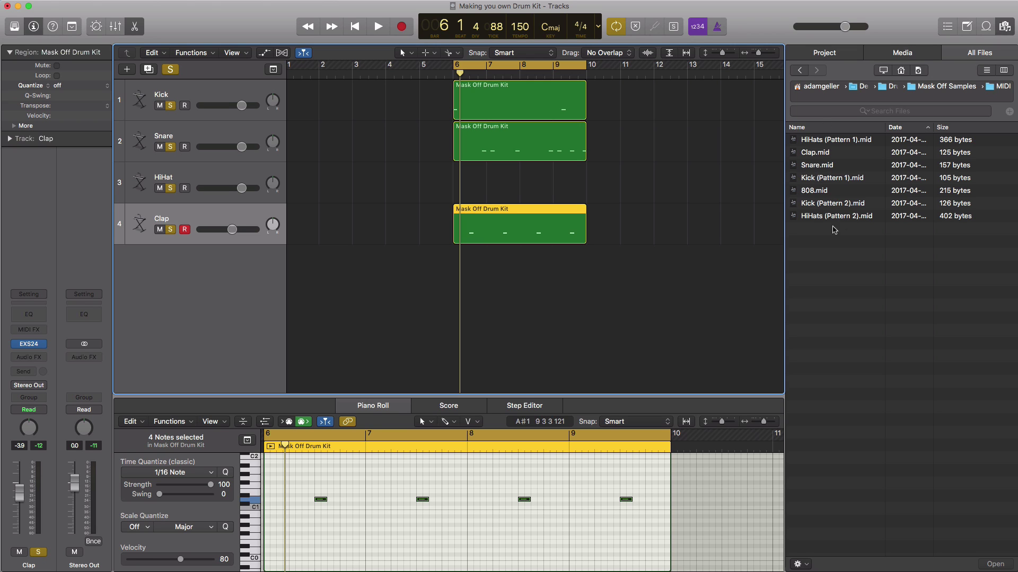
pyautogui.moveTo(836, 217); pyautogui.dragTo(460, 188)
pyautogui.click(726, 238)
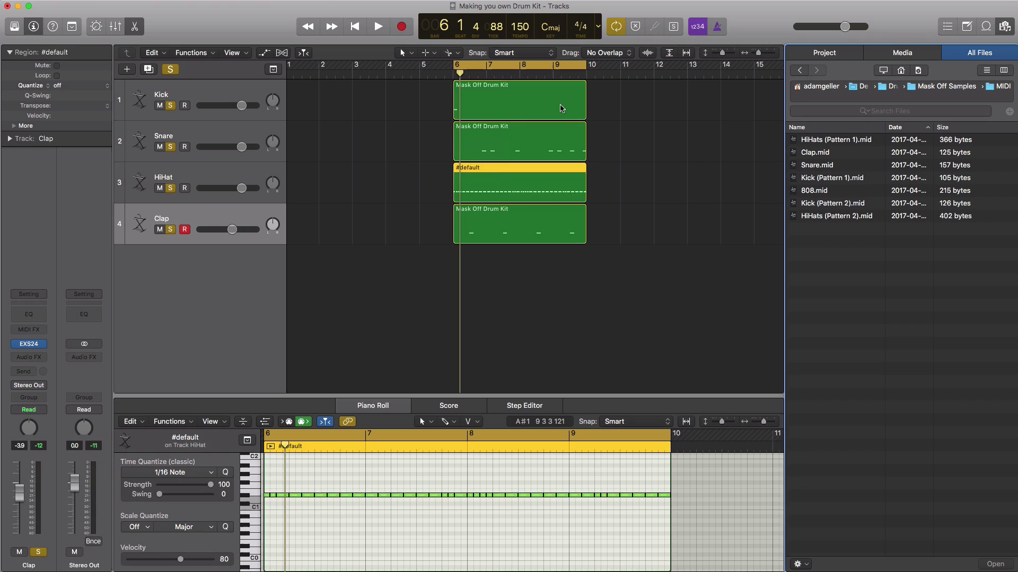
# - Replace the Kick region with Kick (Pattern 2).mid and play all the patterns together
pyautogui.click(562, 108)
pyautogui.press('Delete')
pyautogui.moveTo(835, 206); pyautogui.dragTo(456, 107)
pyautogui.click(699, 248)
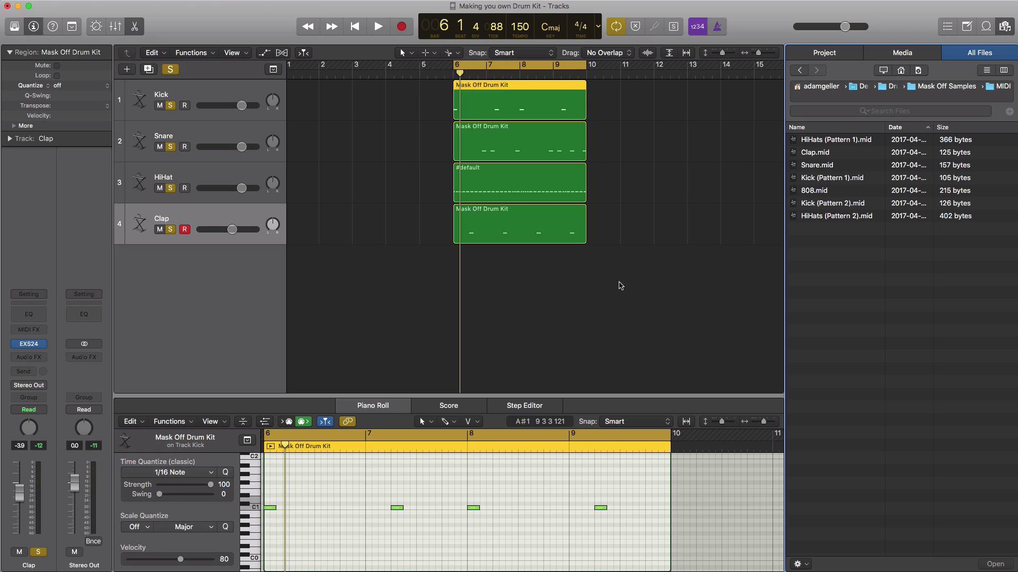
pyautogui.click(659, 295)
pyautogui.press('space')
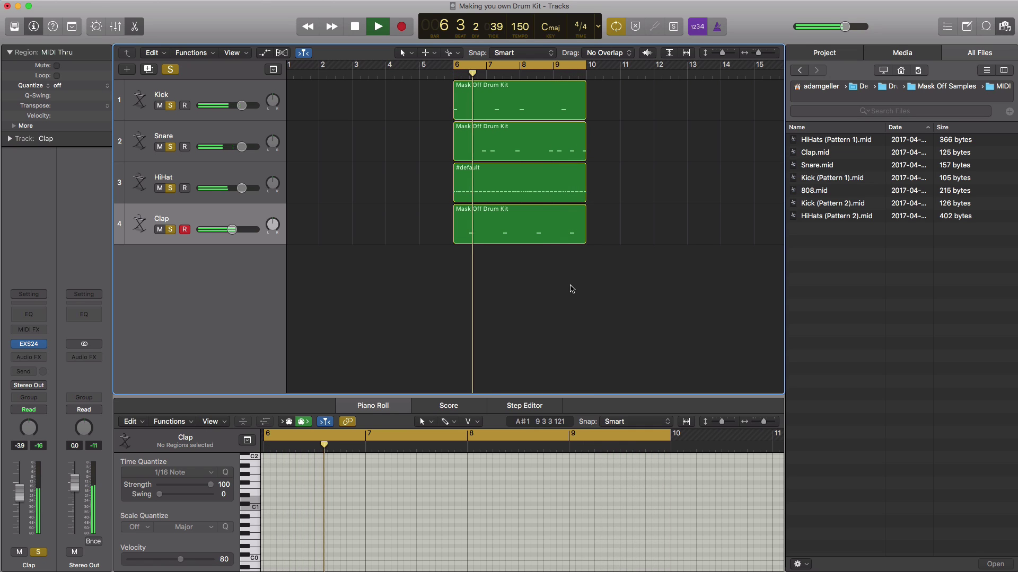
pyautogui.press('space')
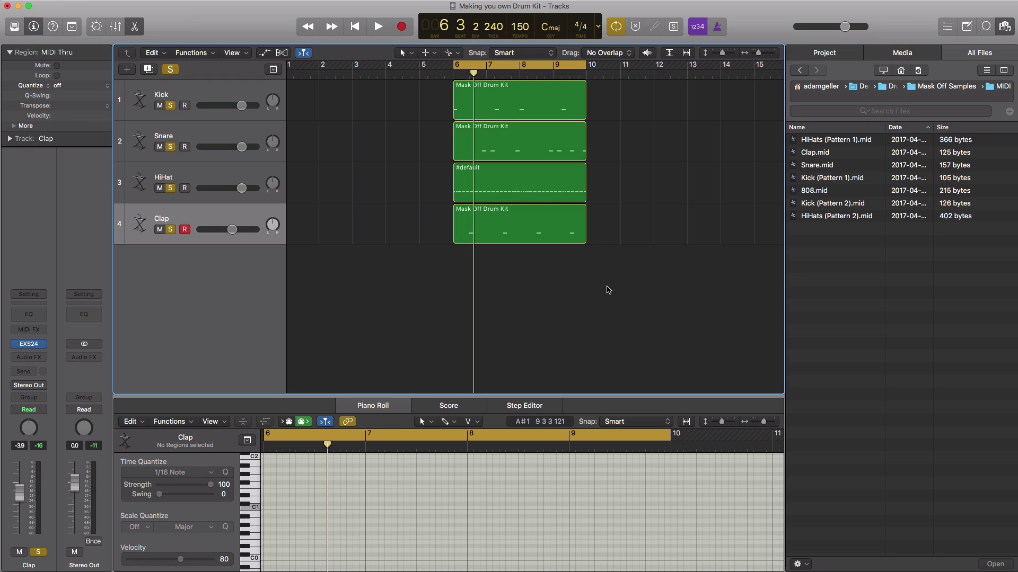
pyautogui.keyDown('ctrl'); pyautogui.keyDown('alt'); pyautogui.click(573, 287); pyautogui.keyUp('alt'); pyautogui.keyUp('ctrl')
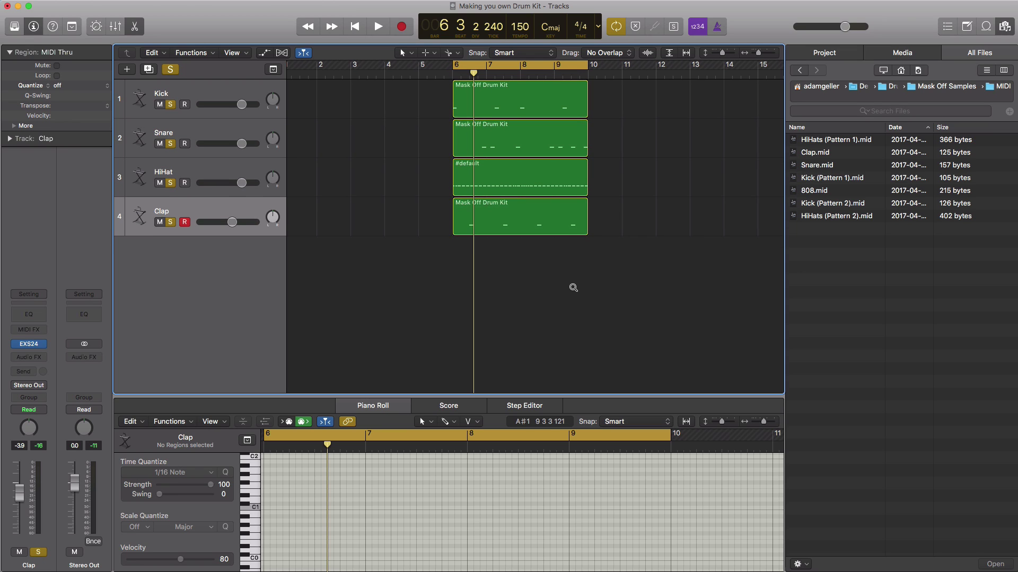